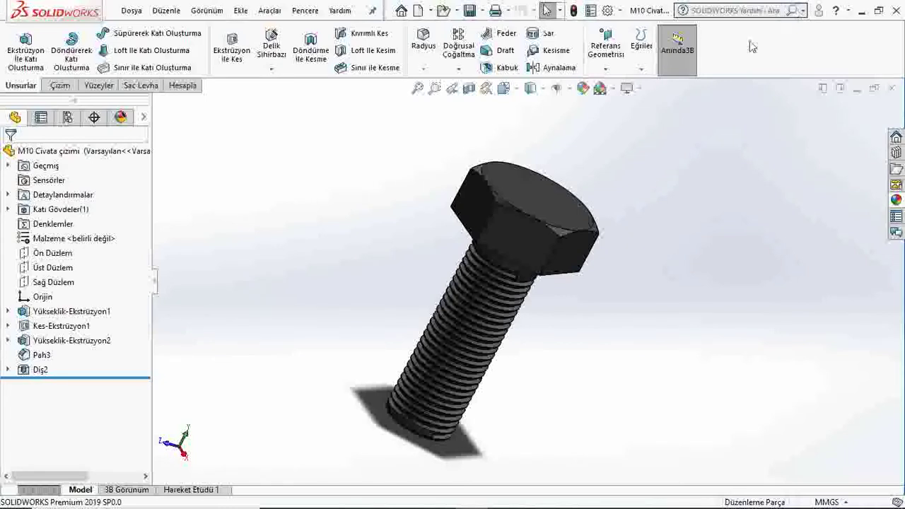
Orbit and zoom around the finished bolt, then close the part with Ctrl+W
{"action": "middle_click_drag", "start_coordinate": [551, 409], "coordinate": [529, 328]}
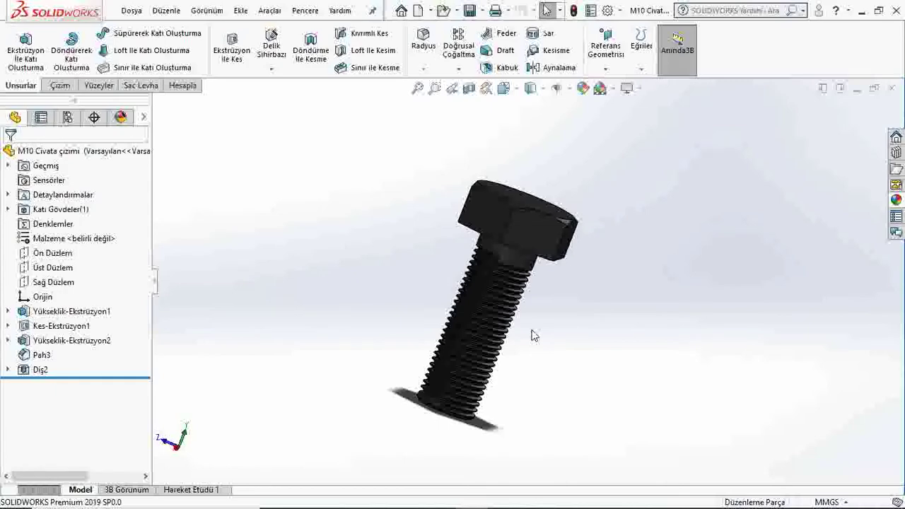
{"action": "scroll", "coordinate": [545, 283], "scroll_direction": "down", "scroll_amount": 2}
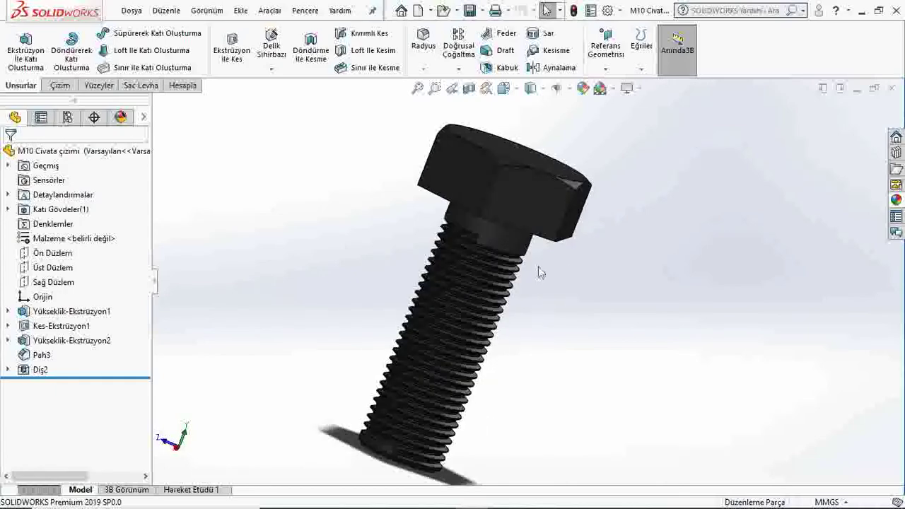
{"action": "mouse_move", "coordinate": [542, 269]}
{"action": "middle_mouse_down"}
{"action": "mouse_move", "coordinate": [504, 356]}
{"action": "mouse_move", "coordinate": [564, 259]}
{"action": "middle_mouse_up"}
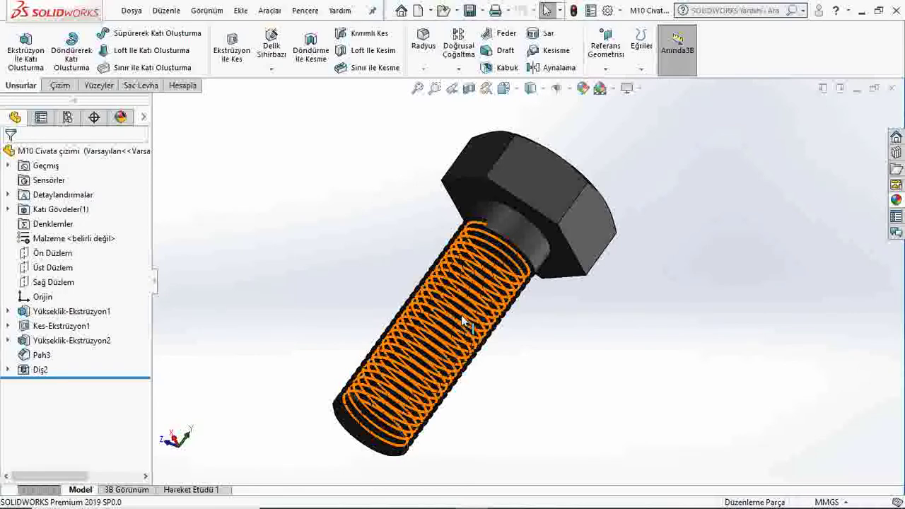
{"action": "key", "text": "ctrl+w"}
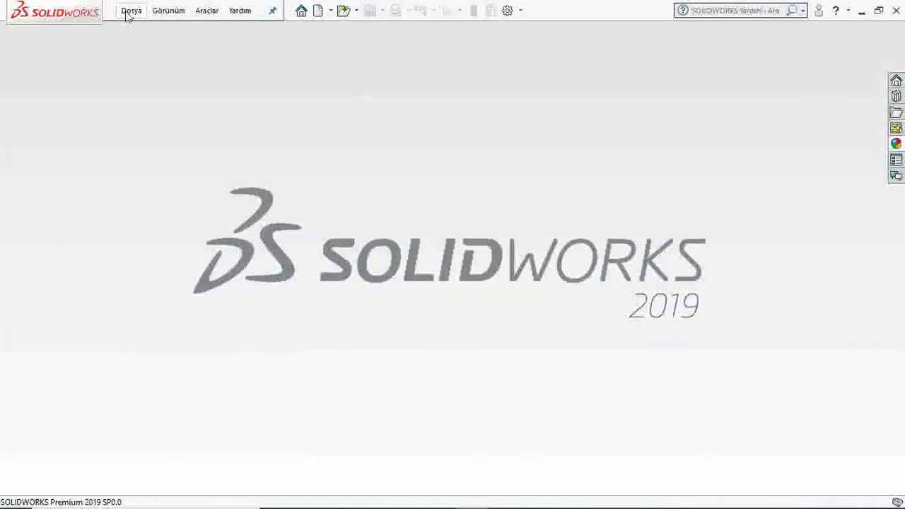
Create a new part and start a sketch on the Top Plane
{"action": "left_click", "coordinate": [127, 12]}
{"action": "left_click", "coordinate": [142, 30]}
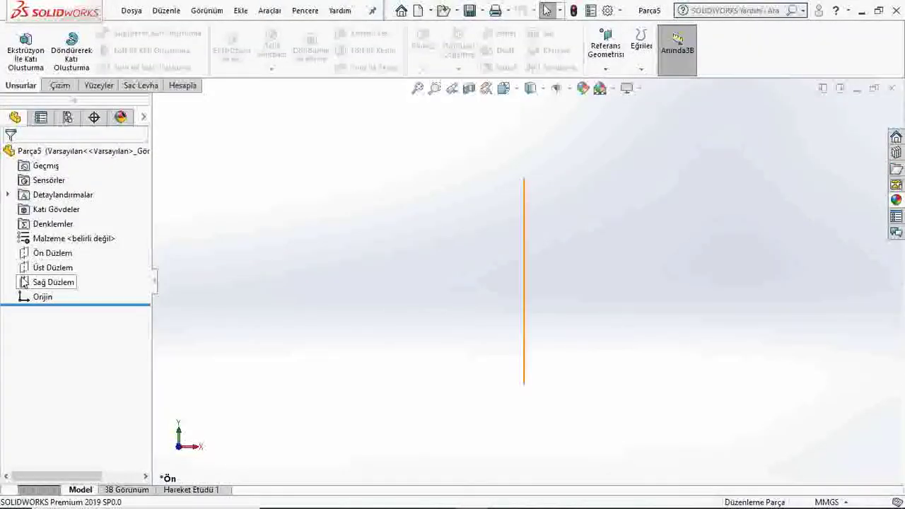
{"action": "left_click", "coordinate": [23, 269]}
{"action": "left_click", "coordinate": [95, 249]}
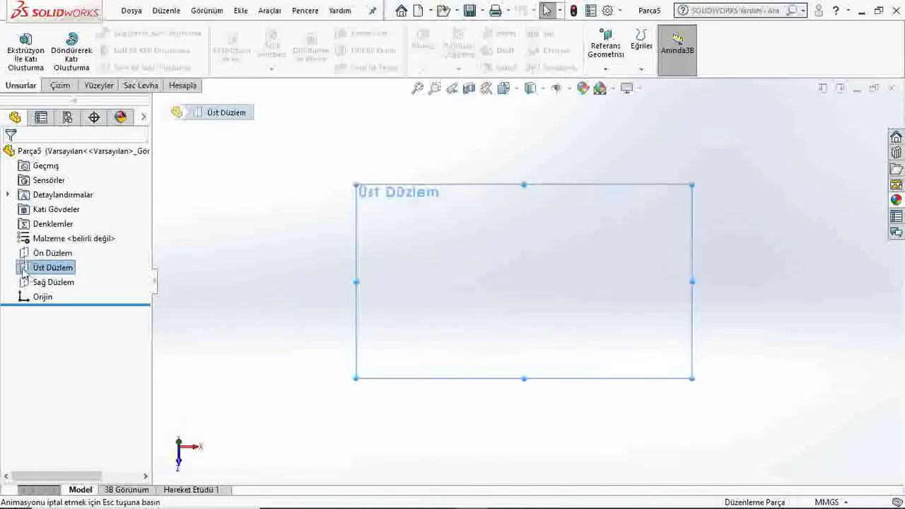
{"action": "left_click", "coordinate": [23, 274]}
{"action": "left_click", "coordinate": [31, 246]}
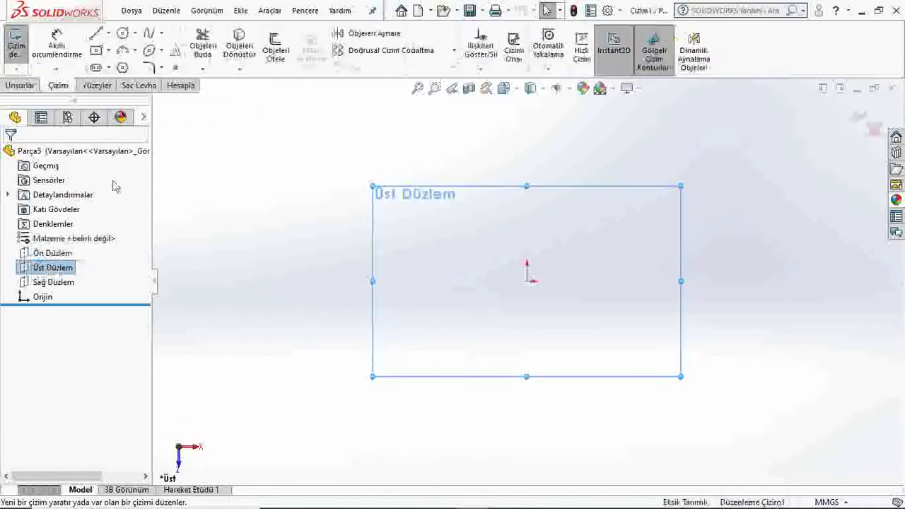
Draw a six-sided polygon centred on the origin
{"action": "left_click", "coordinate": [122, 68]}
{"action": "left_click", "coordinate": [527, 281]}
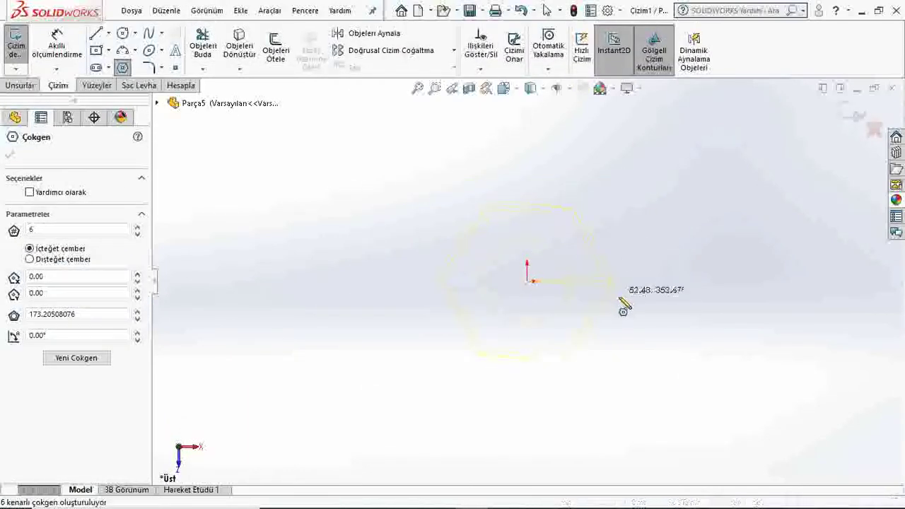
{"action": "left_click", "coordinate": [597, 322]}
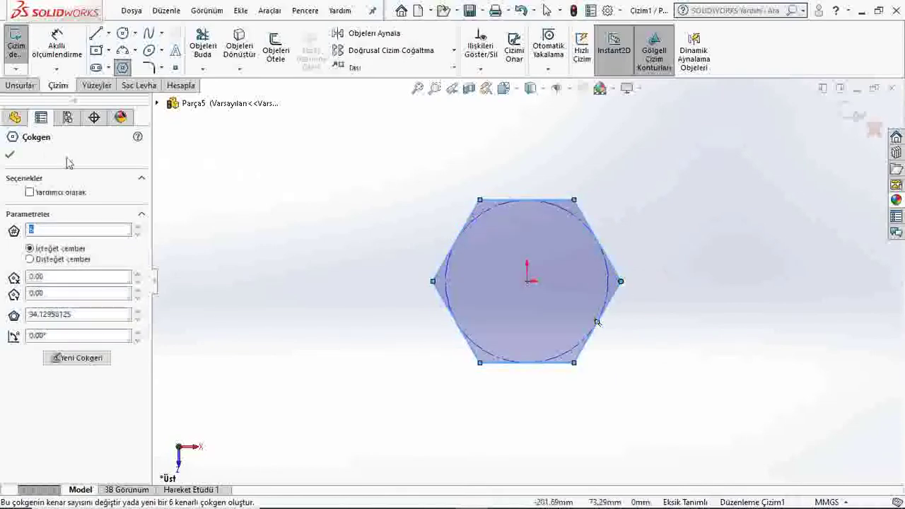
{"action": "left_click", "coordinate": [11, 155]}
Dimension the hexagon's across-flats distance to 17 mm
{"action": "left_click", "coordinate": [58, 46]}
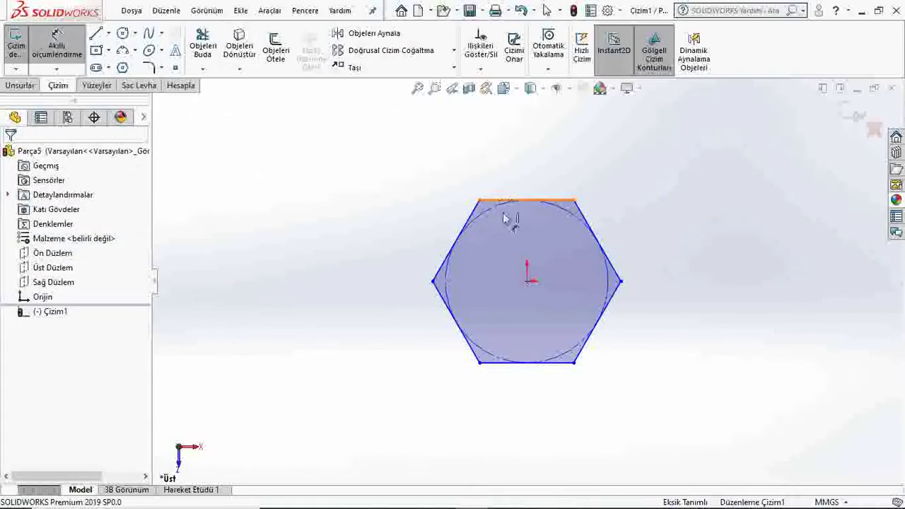
{"action": "left_click", "coordinate": [504, 212]}
{"action": "left_click", "coordinate": [495, 363]}
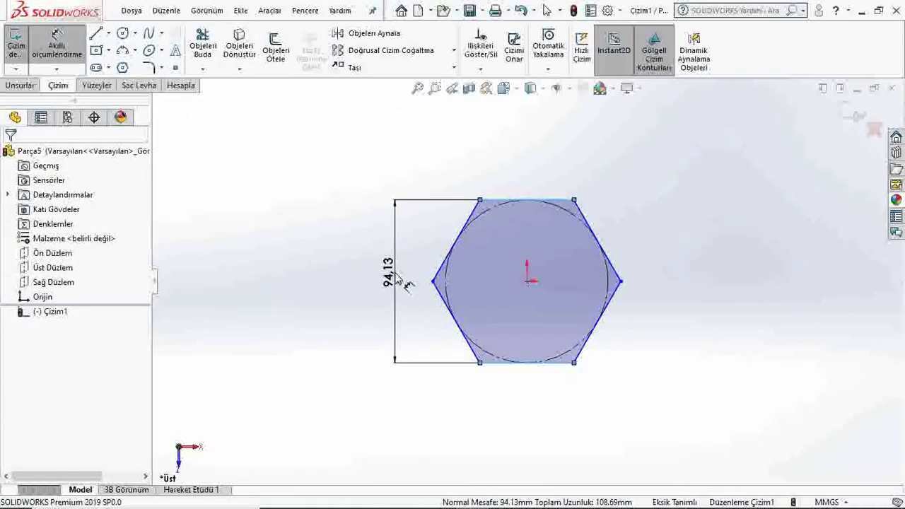
{"action": "left_click", "coordinate": [407, 283]}
{"action": "type", "text": "17"}
{"action": "key", "text": "Return"}
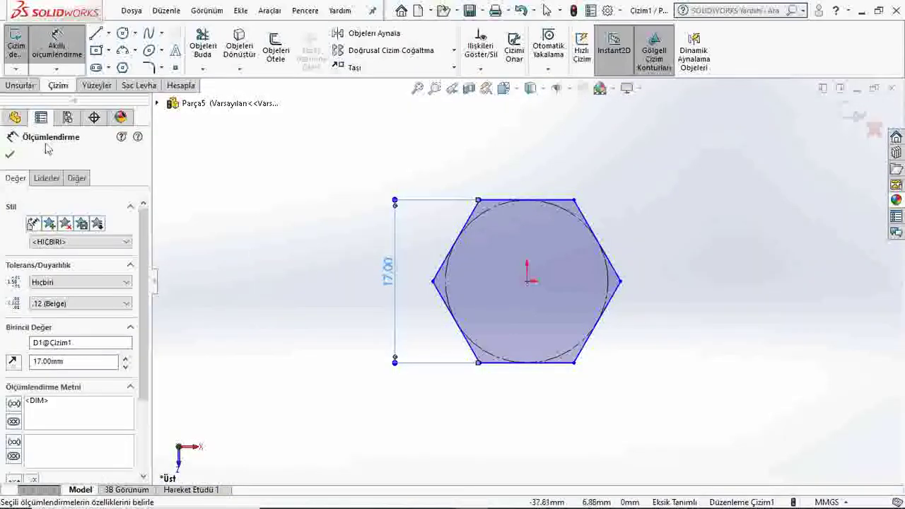
{"action": "left_click", "coordinate": [12, 156]}
{"action": "key", "text": "Escape"}
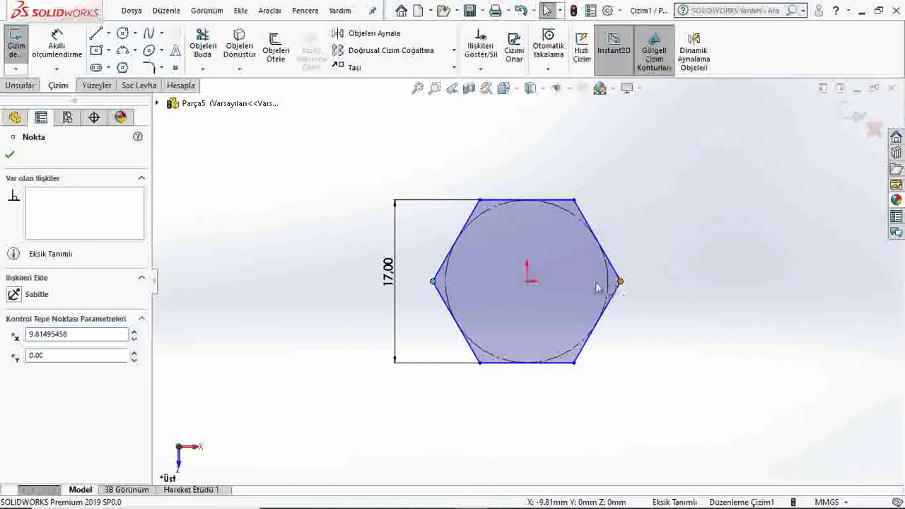
Add a Horizontal relation between two hexagon corners to fully define the sketch
{"action": "left_click", "coordinate": [621, 281], "text": "ctrl"}
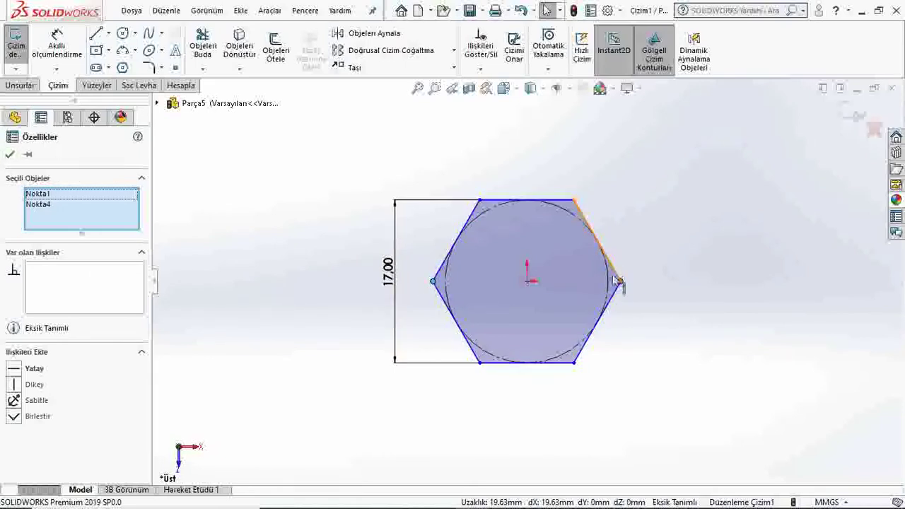
{"action": "left_click", "coordinate": [14, 372]}
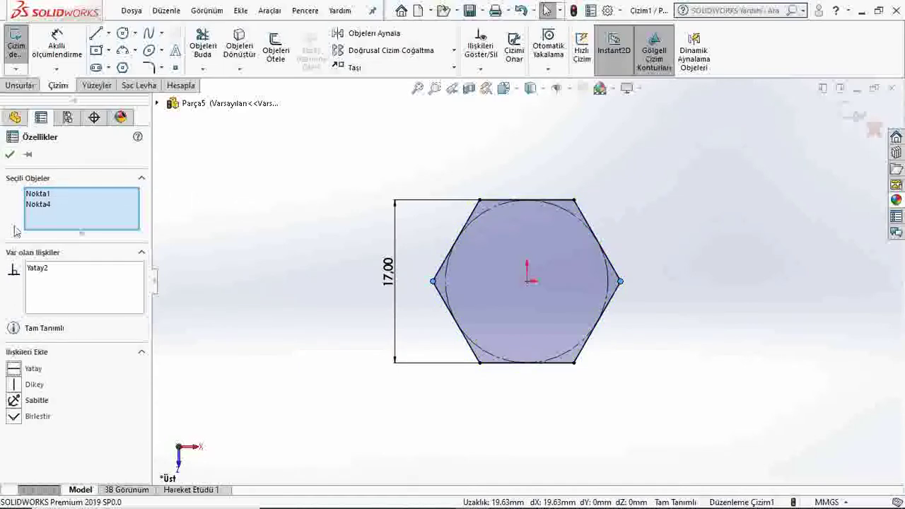
{"action": "left_click", "coordinate": [9, 155]}
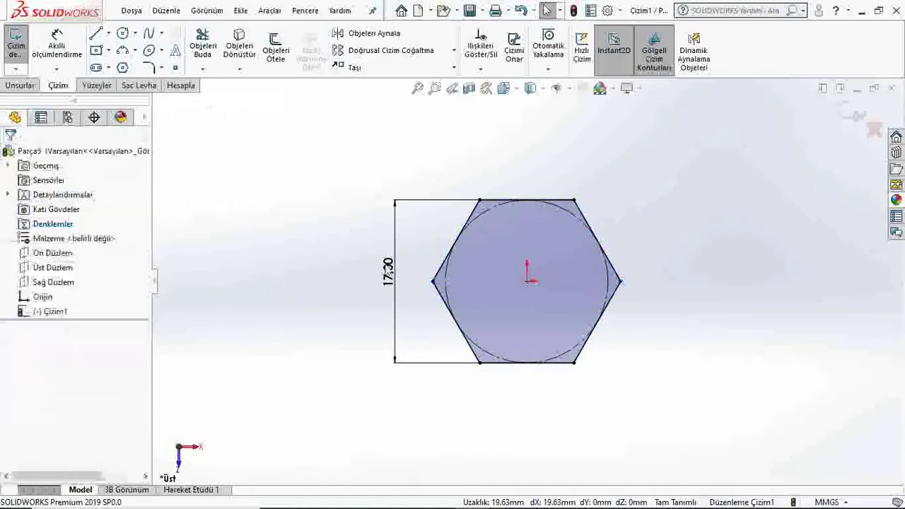
{"action": "left_click", "coordinate": [20, 85]}
Extrude the hexagon 7 mm Blind into a prism and select its top face
{"action": "left_click", "coordinate": [23, 56]}
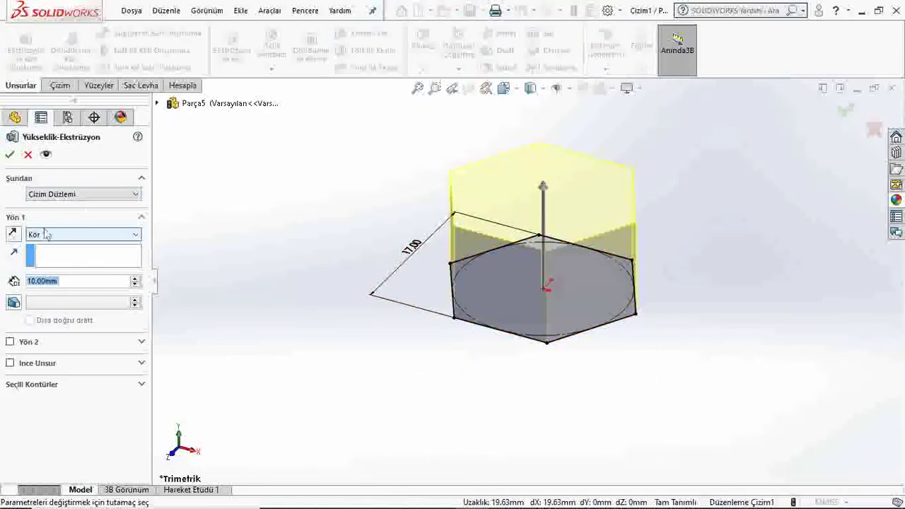
{"action": "type", "text": "7"}
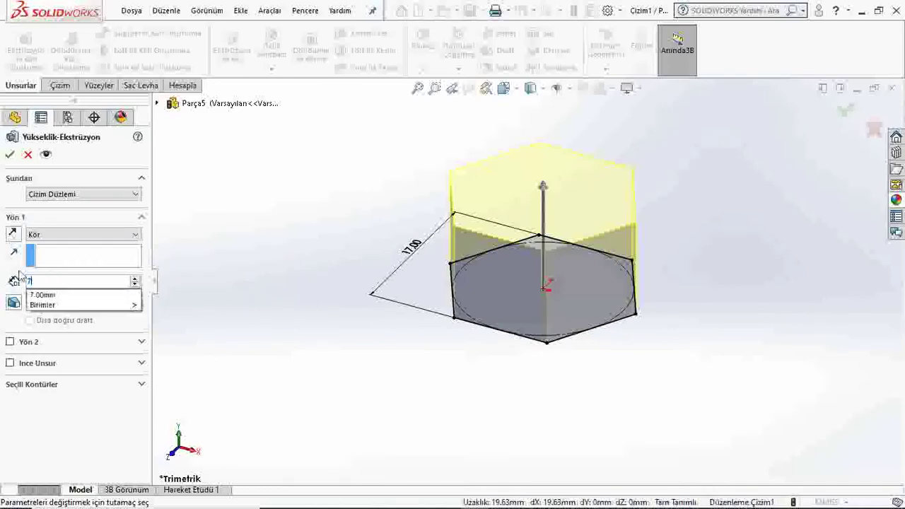
{"action": "key", "text": "Return"}
{"action": "left_click", "coordinate": [9, 155]}
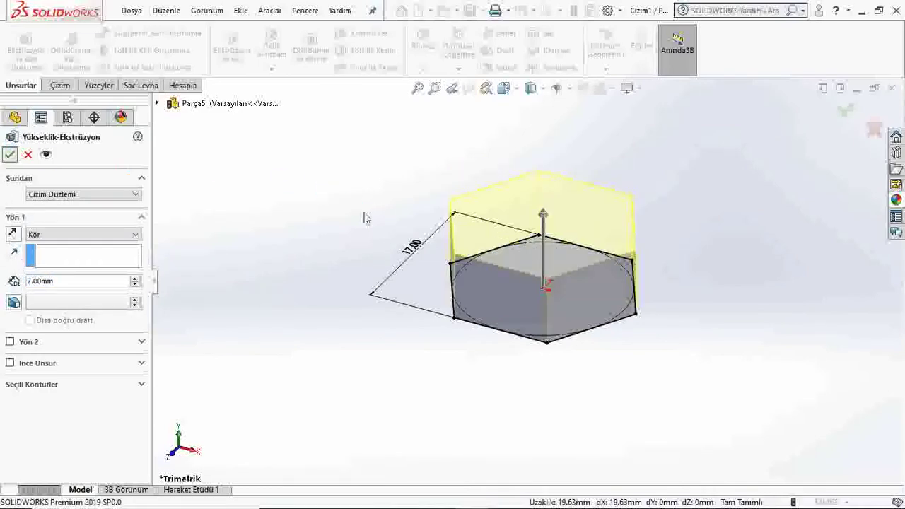
{"action": "middle_click_drag", "start_coordinate": [321, 227], "coordinate": [536, 261]}
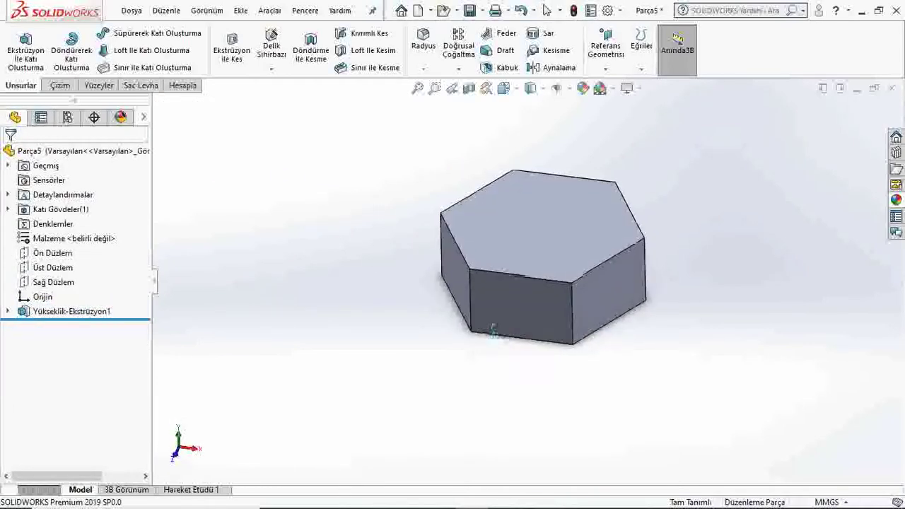
{"action": "left_click", "coordinate": [618, 245]}
Sketch a three-point circle touching the hexagon's edges on the top face
{"action": "left_click", "coordinate": [569, 215]}
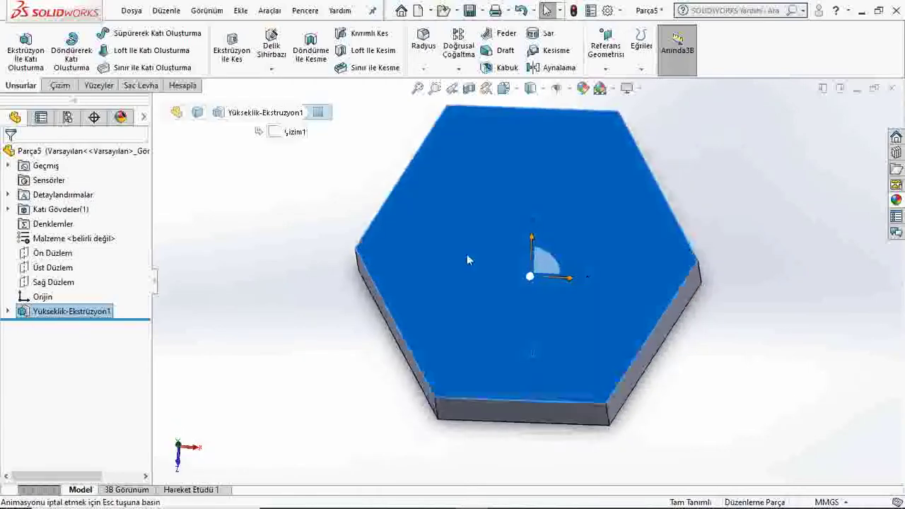
{"action": "left_click", "coordinate": [471, 182]}
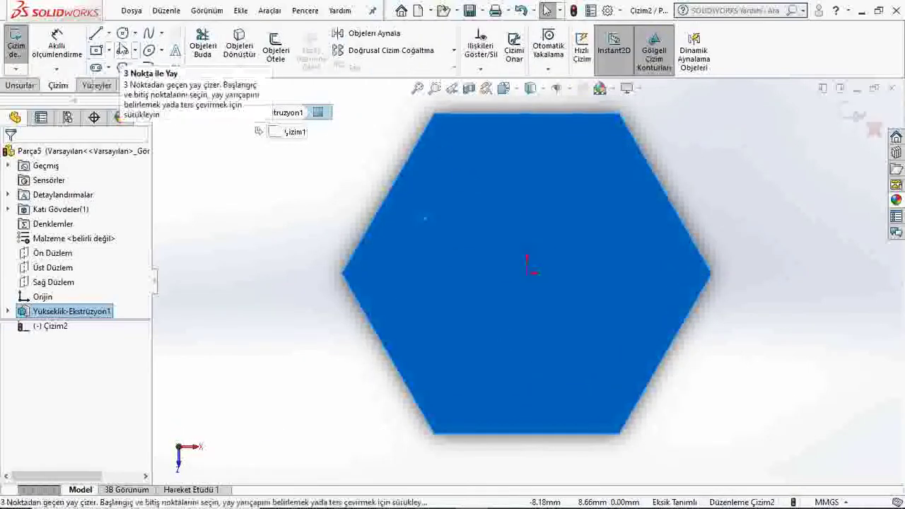
{"action": "left_click", "coordinate": [135, 33]}
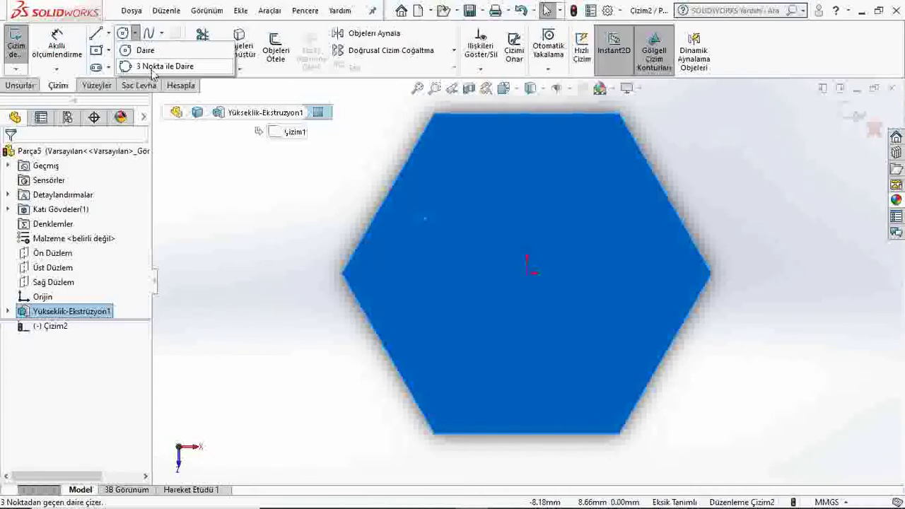
{"action": "left_click", "coordinate": [152, 69]}
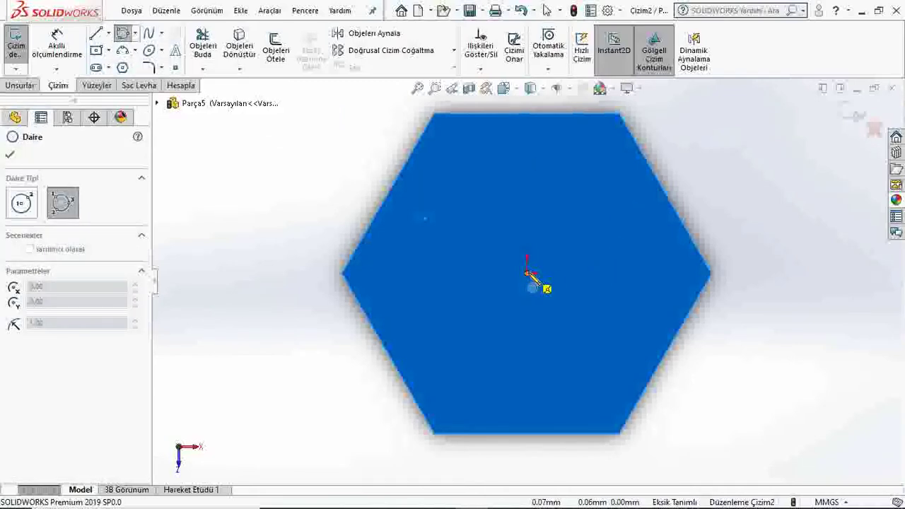
{"action": "key", "text": "Escape"}
{"action": "left_click", "coordinate": [124, 33]}
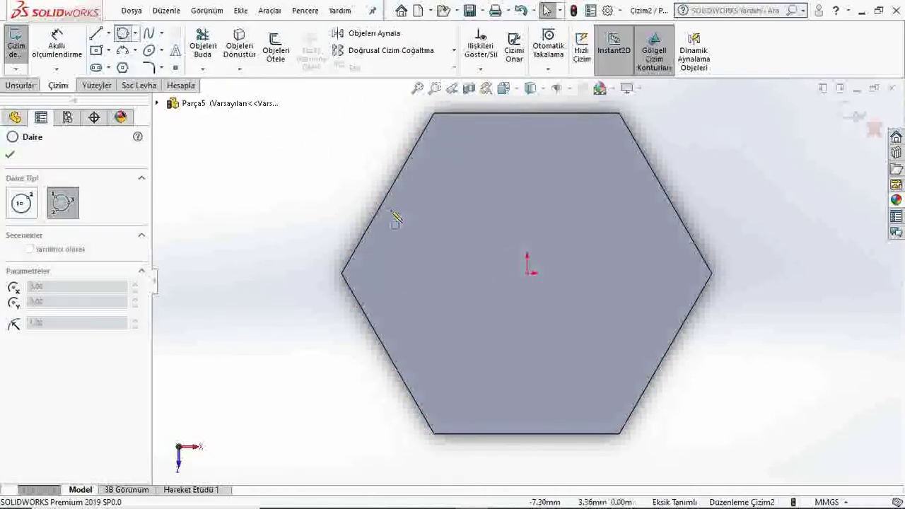
{"action": "left_click", "coordinate": [388, 207]}
{"action": "left_click", "coordinate": [695, 219]}
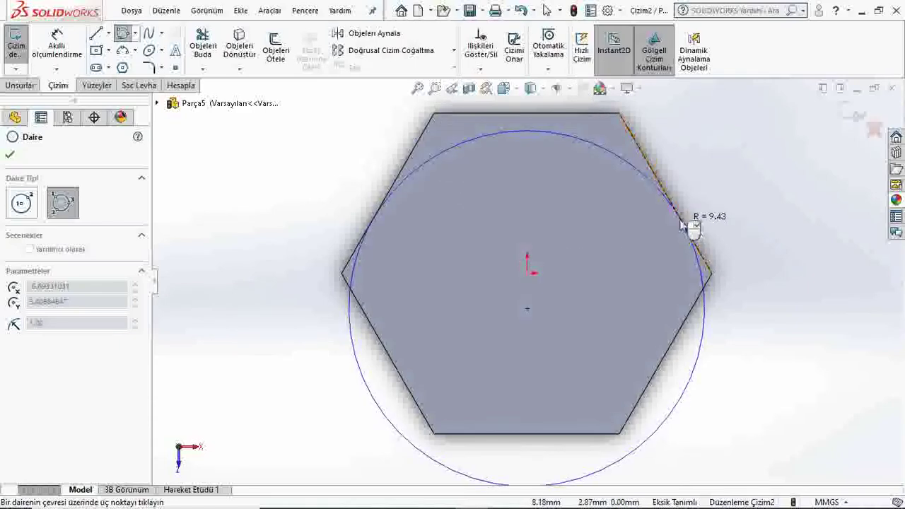
{"action": "left_click", "coordinate": [538, 434]}
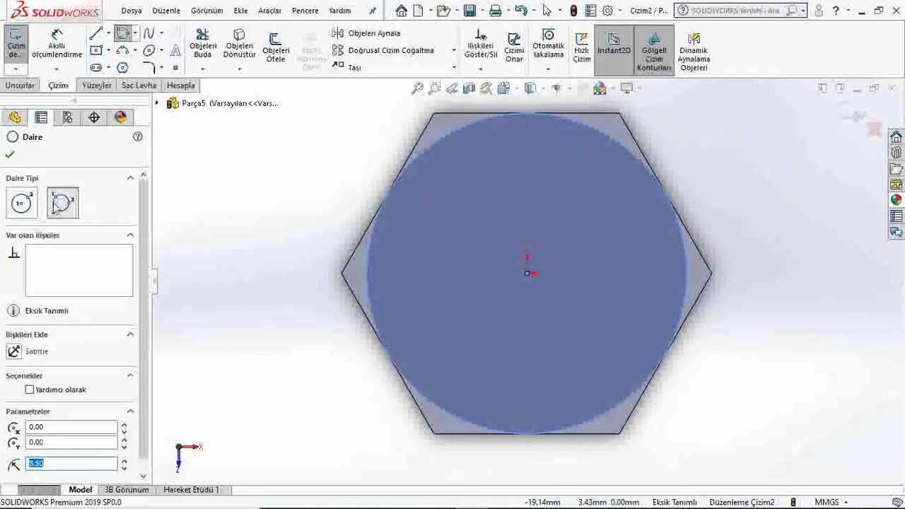
{"action": "left_click", "coordinate": [9, 157]}
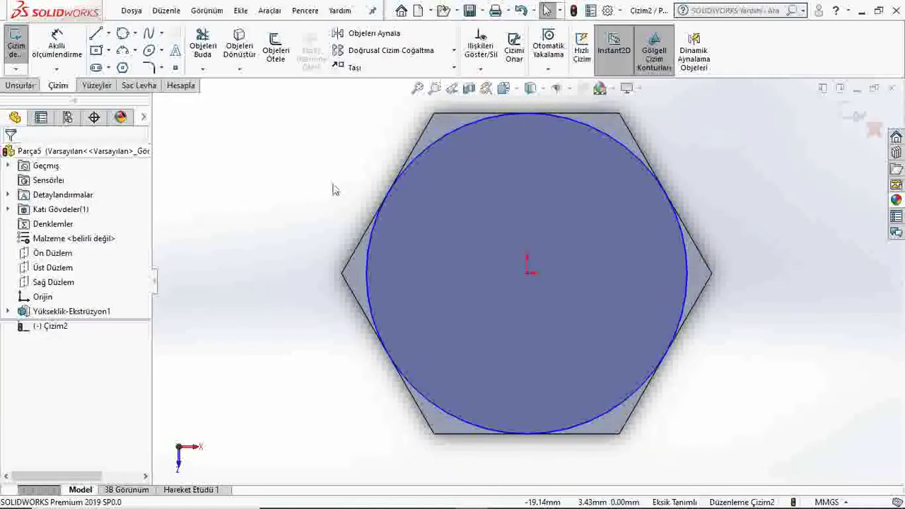
Make the circle Tangent to two hexagon sides so the sketch is fully defined
{"action": "left_click", "coordinate": [439, 148]}
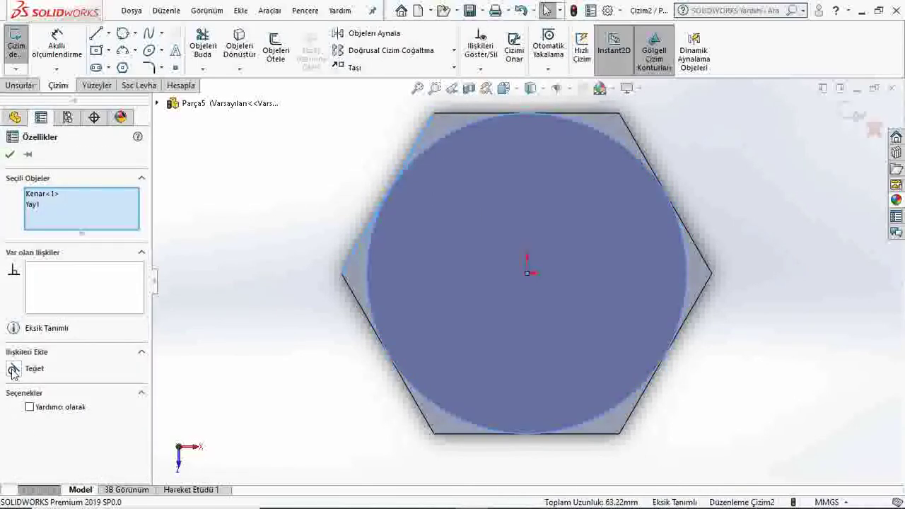
{"action": "left_click", "coordinate": [10, 157]}
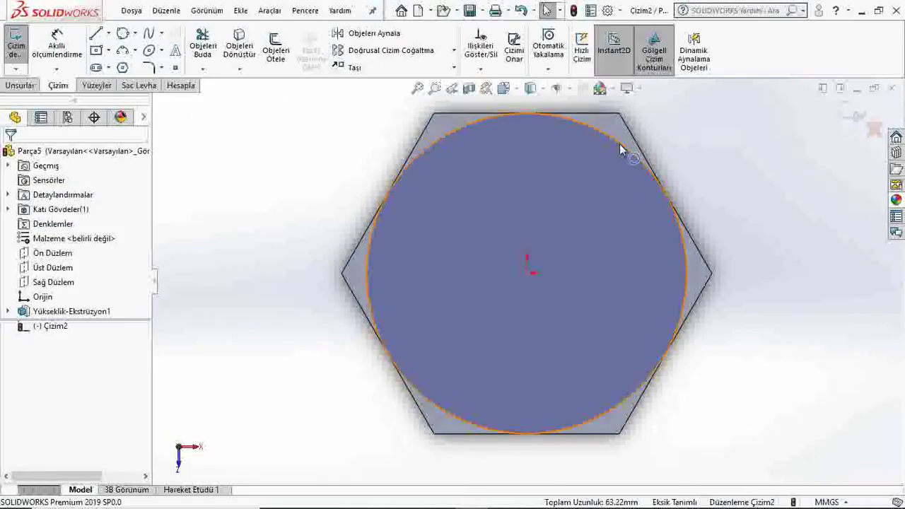
{"action": "left_click", "coordinate": [623, 145]}
{"action": "left_click", "coordinate": [635, 145], "text": "ctrl"}
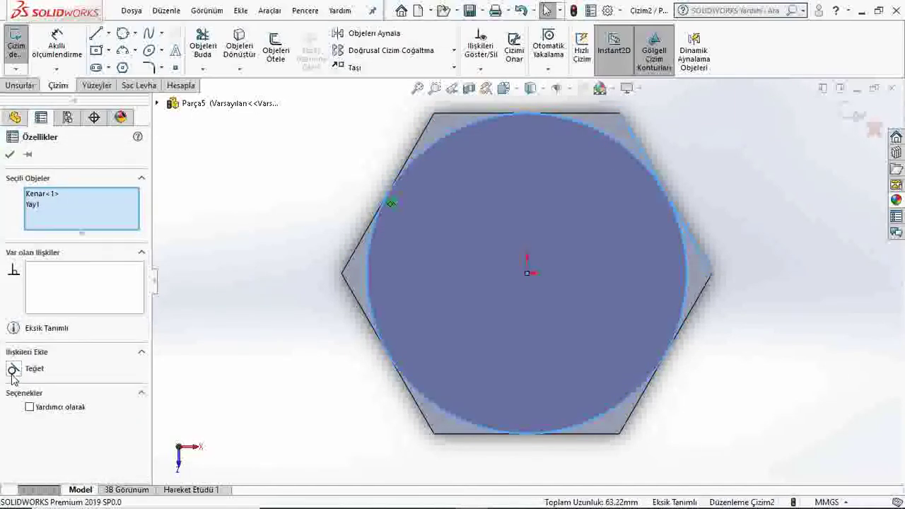
{"action": "left_click", "coordinate": [13, 368]}
{"action": "left_click", "coordinate": [10, 157]}
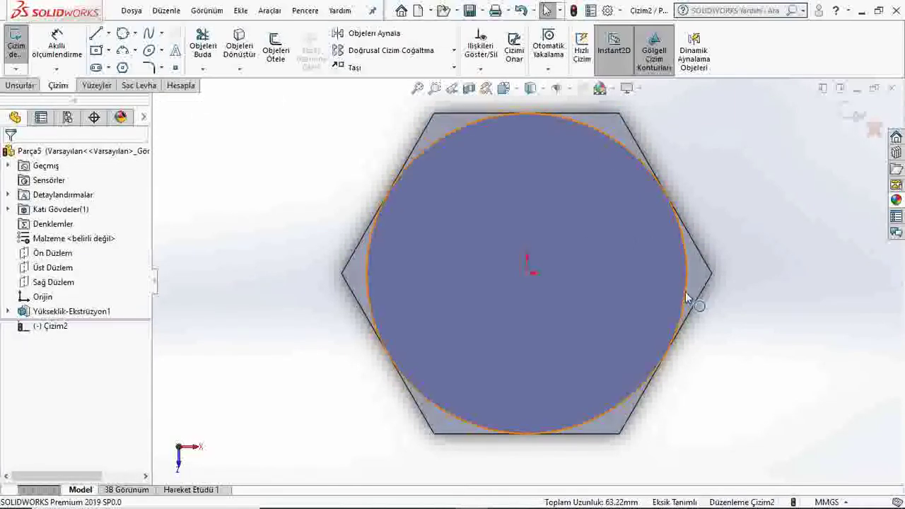
{"action": "left_click", "coordinate": [685, 297]}
{"action": "left_click", "coordinate": [599, 434], "text": "ctrl"}
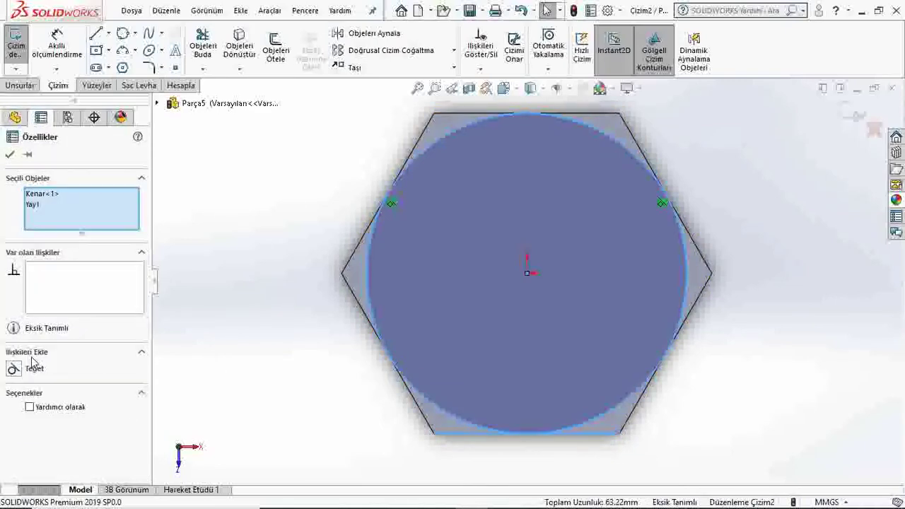
{"action": "left_click", "coordinate": [14, 369]}
{"action": "left_click", "coordinate": [10, 157]}
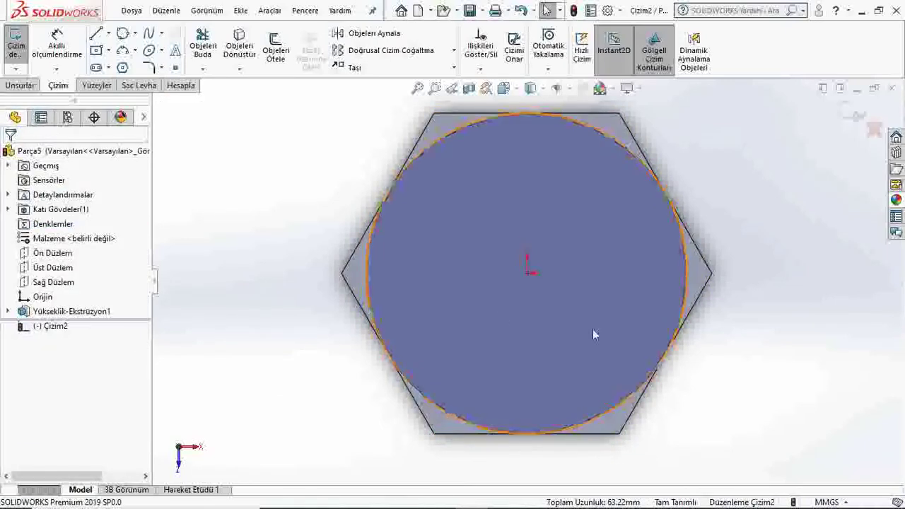
{"action": "middle_click_drag", "start_coordinate": [390, 400], "coordinate": [396, 259]}
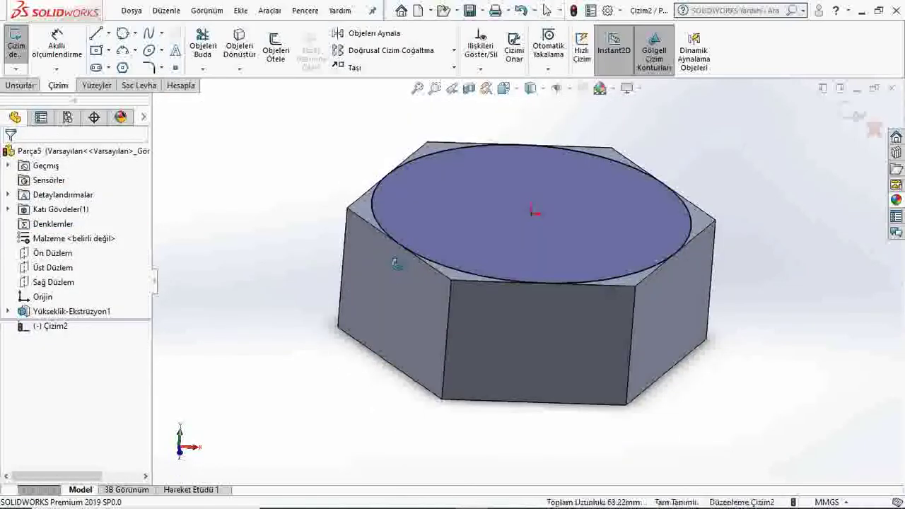
{"action": "left_click", "coordinate": [20, 85]}
Cut-extrude the circle 7 mm Blind, flipped side, with a 60° draft
{"action": "left_click", "coordinate": [232, 49]}
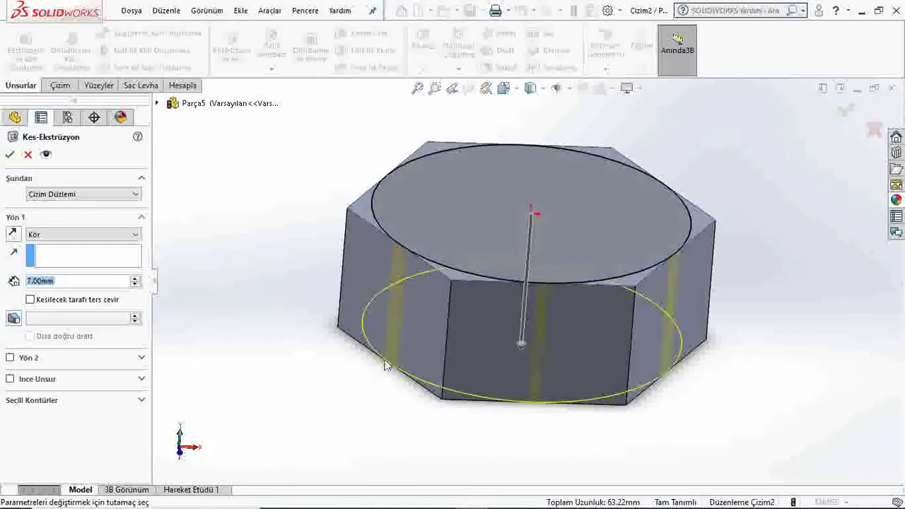
{"action": "left_click", "coordinate": [31, 301]}
{"action": "left_click", "coordinate": [13, 319]}
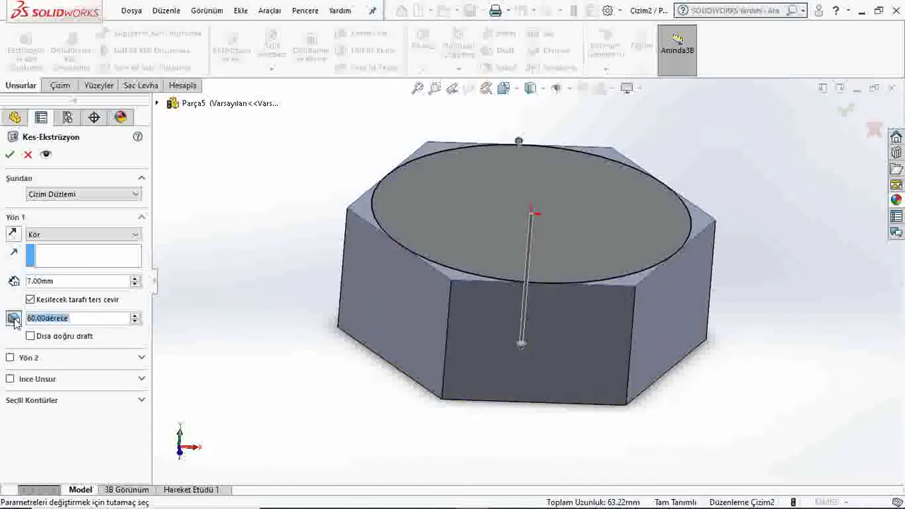
{"action": "left_click", "coordinate": [78, 319]}
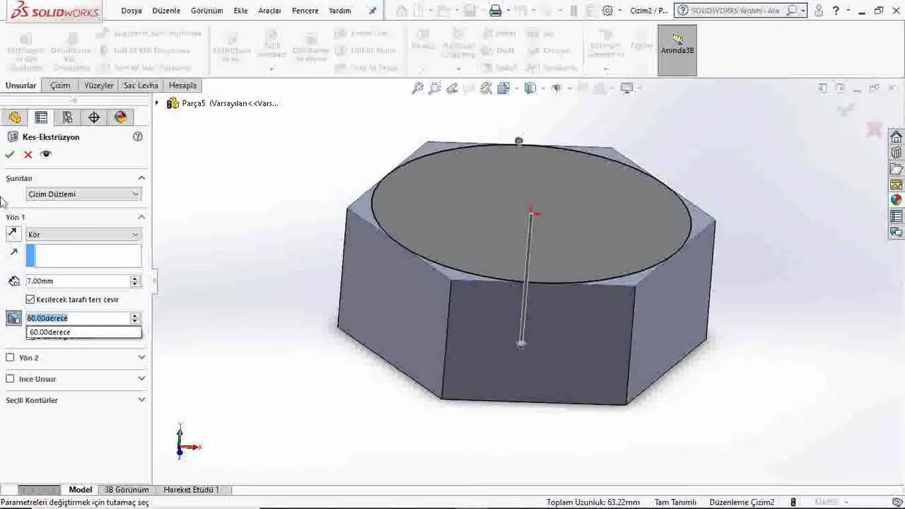
{"action": "key", "text": "Return"}
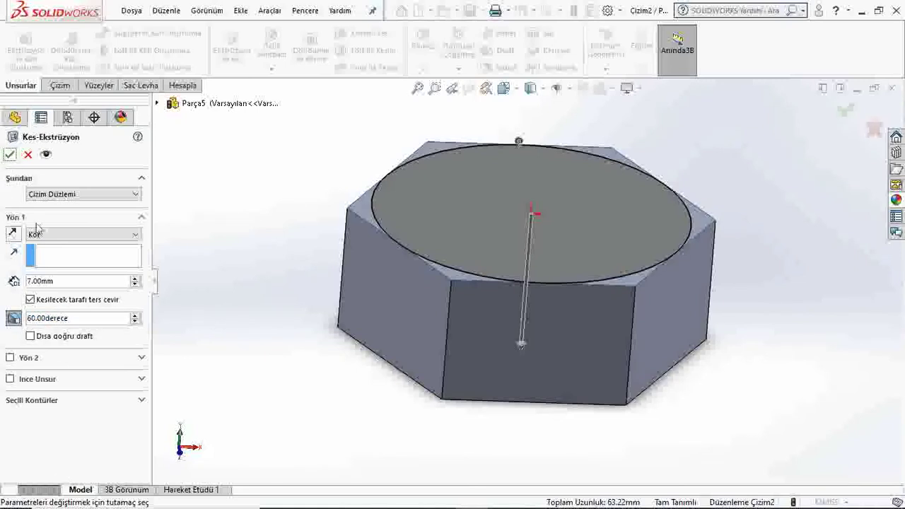
{"action": "left_click", "coordinate": [9, 155]}
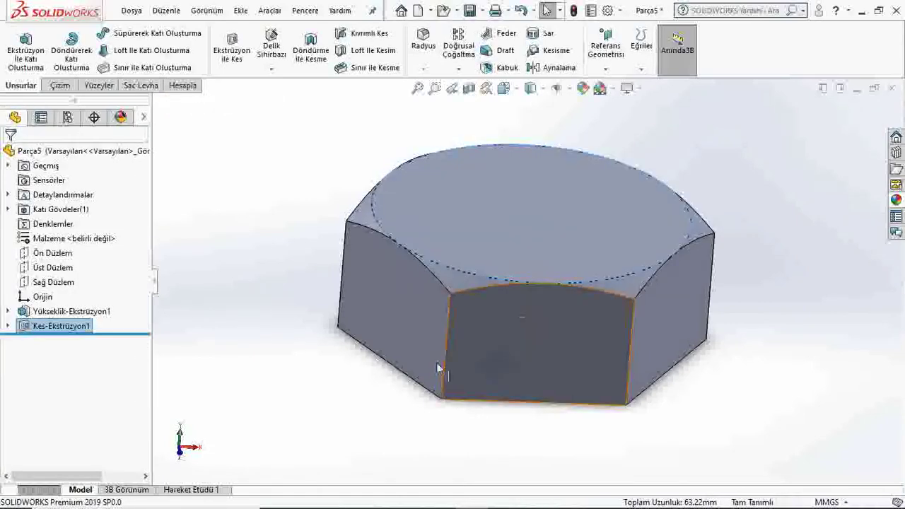
Orbit to the underside and view the head's bottom face normal
{"action": "middle_click_drag", "start_coordinate": [712, 394], "coordinate": [559, 290]}
{"action": "left_click", "coordinate": [560, 297]}
{"action": "left_click", "coordinate": [630, 251]}
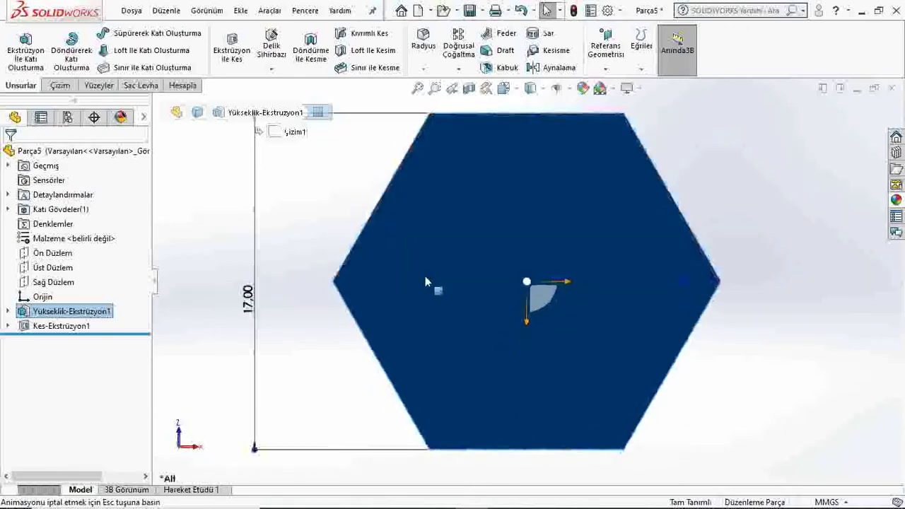
Sketch a circle centred on the origin on the bottom face
{"action": "left_click", "coordinate": [491, 216]}
{"action": "left_click", "coordinate": [134, 33]}
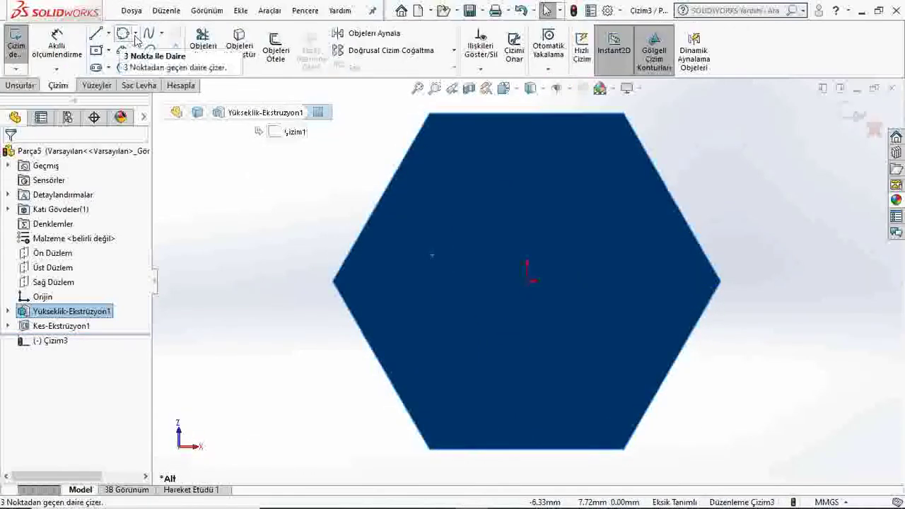
{"action": "left_click", "coordinate": [149, 51]}
{"action": "left_click", "coordinate": [527, 279]}
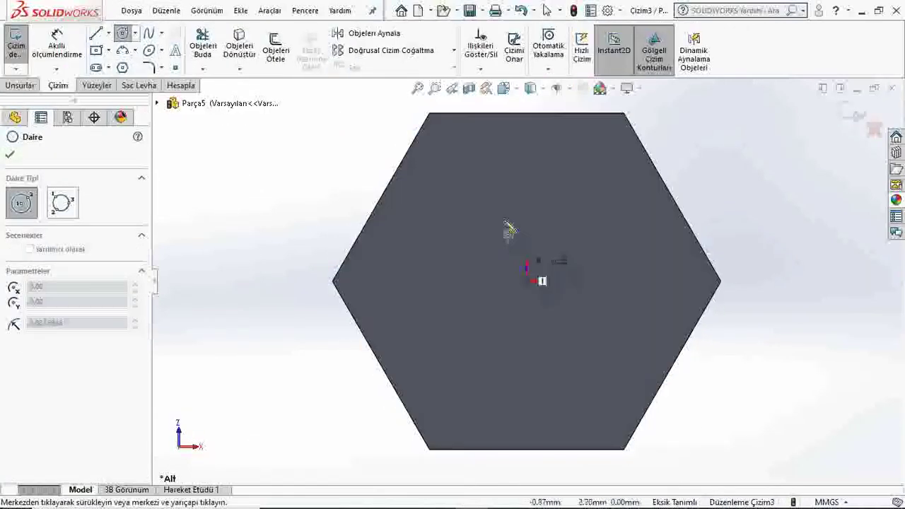
{"action": "left_click", "coordinate": [489, 232]}
{"action": "left_click", "coordinate": [10, 154]}
Dimension the circle's diameter to 10 mm
{"action": "left_click", "coordinate": [57, 46]}
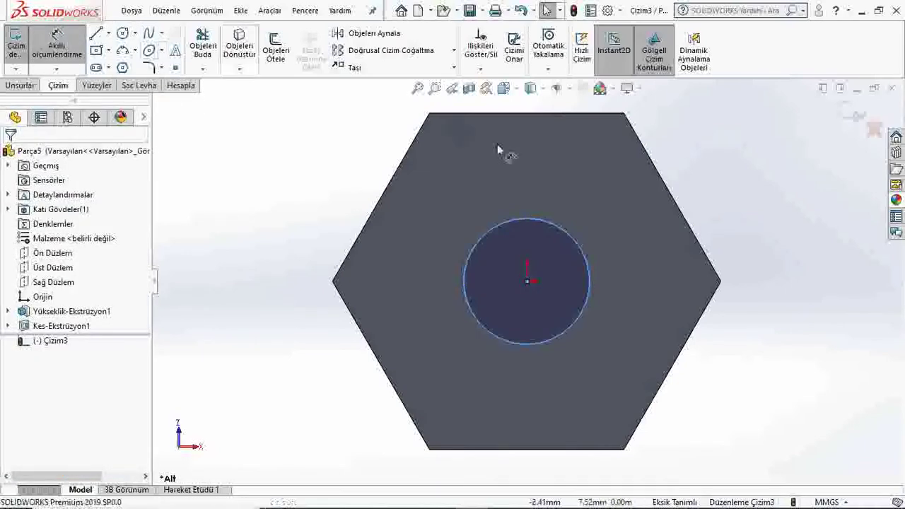
{"action": "left_click", "coordinate": [550, 234]}
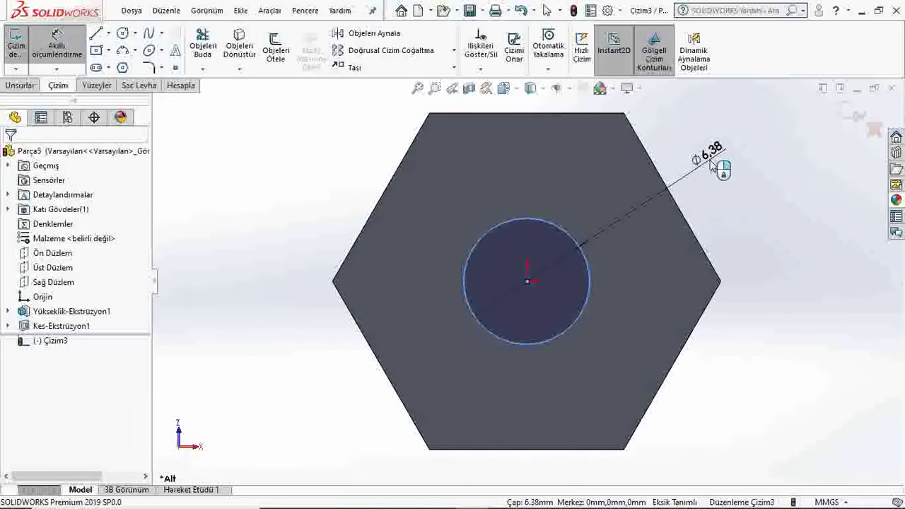
{"action": "left_click", "coordinate": [715, 151]}
{"action": "type", "text": "10"}
{"action": "key", "text": "Return"}
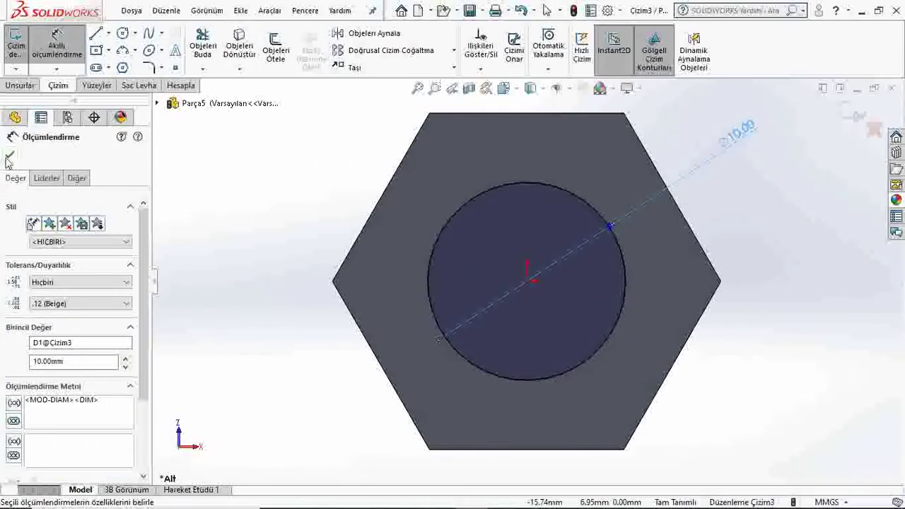
{"action": "key", "text": "Escape"}
{"action": "scroll", "coordinate": [449, 224], "scroll_direction": "up", "scroll_amount": 3}
{"action": "middle_click_drag", "start_coordinate": [448, 224], "coordinate": [364, 268]}
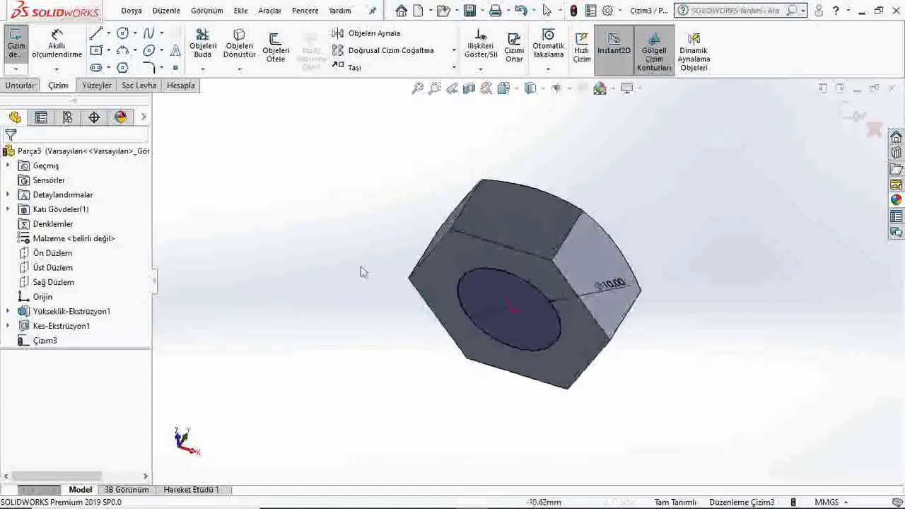
Extrude the 10 mm circle 30 mm Blind into a shank and orbit to inspect
{"action": "left_click", "coordinate": [19, 85]}
{"action": "left_click", "coordinate": [26, 59]}
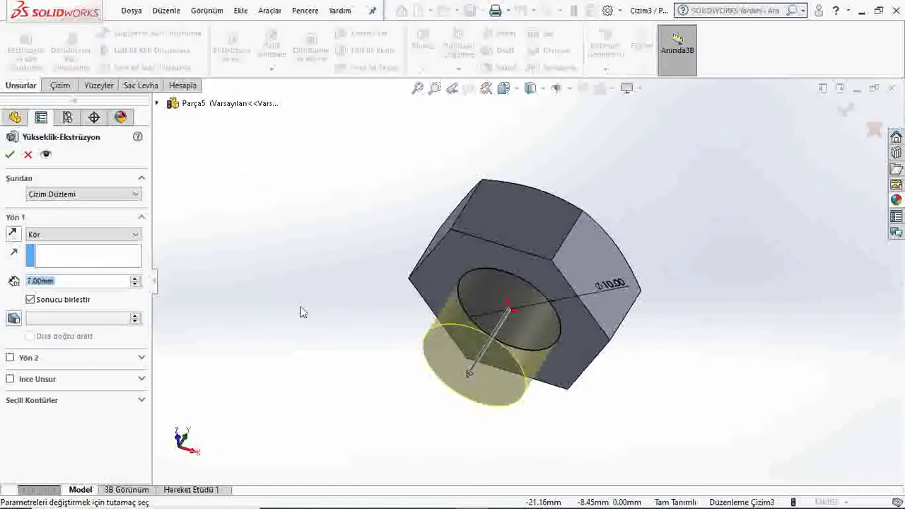
{"action": "type", "text": "30"}
{"action": "key", "text": "Return"}
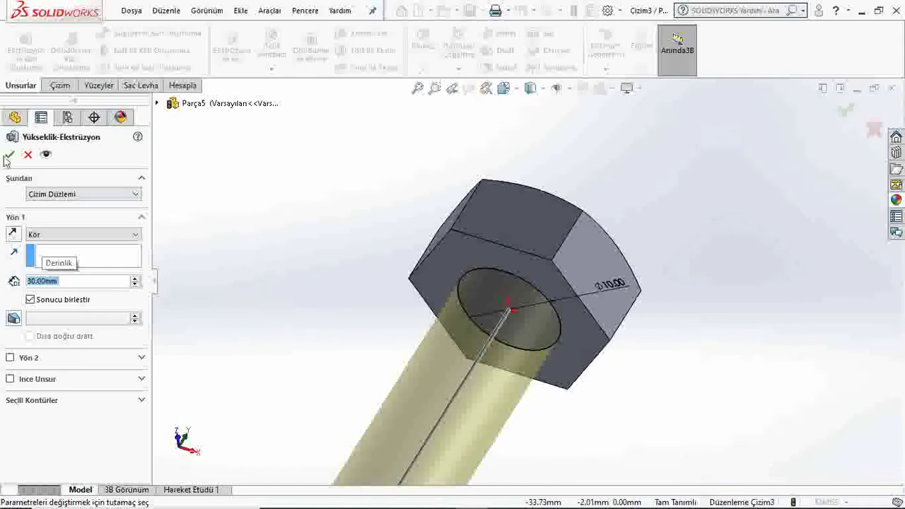
{"action": "left_click", "coordinate": [10, 157]}
{"action": "scroll", "coordinate": [344, 245], "scroll_direction": "up", "scroll_amount": 3}
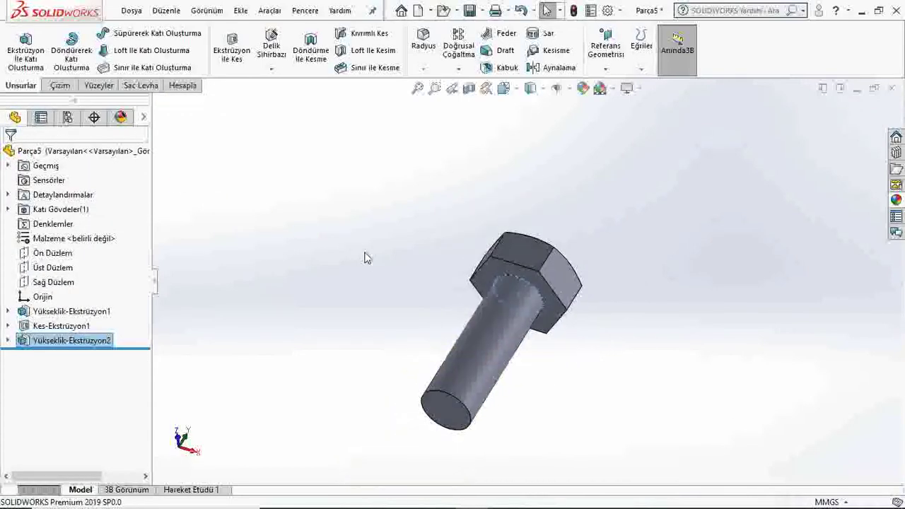
{"action": "mouse_move", "coordinate": [344, 245]}
{"action": "middle_mouse_down"}
{"action": "mouse_move", "coordinate": [398, 340]}
{"action": "mouse_move", "coordinate": [373, 391]}
{"action": "mouse_move", "coordinate": [317, 321]}
{"action": "mouse_move", "coordinate": [321, 297]}
{"action": "mouse_move", "coordinate": [303, 280]}
{"action": "mouse_move", "coordinate": [273, 276]}
{"action": "mouse_move", "coordinate": [305, 286]}
{"action": "middle_mouse_up"}
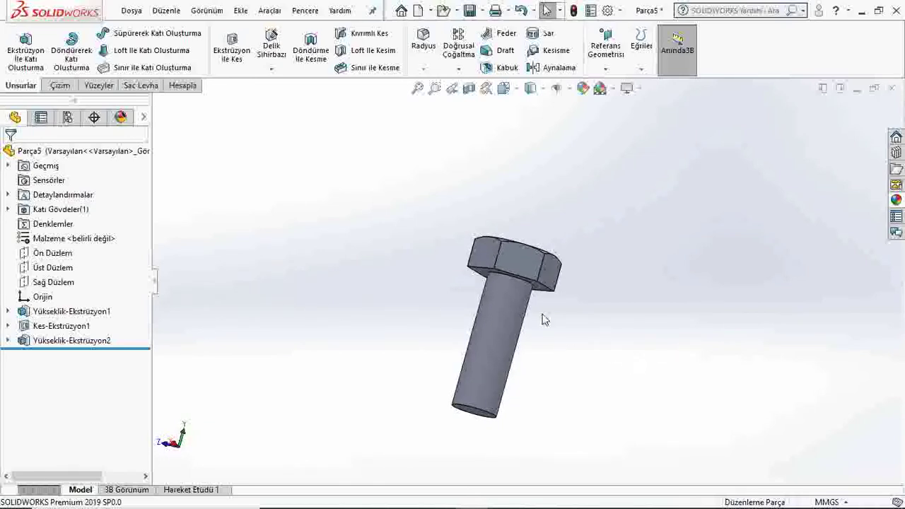
{"action": "mouse_move", "coordinate": [499, 356]}
{"action": "middle_mouse_down"}
{"action": "mouse_move", "coordinate": [441, 362]}
{"action": "mouse_move", "coordinate": [445, 370]}
{"action": "middle_mouse_up"}
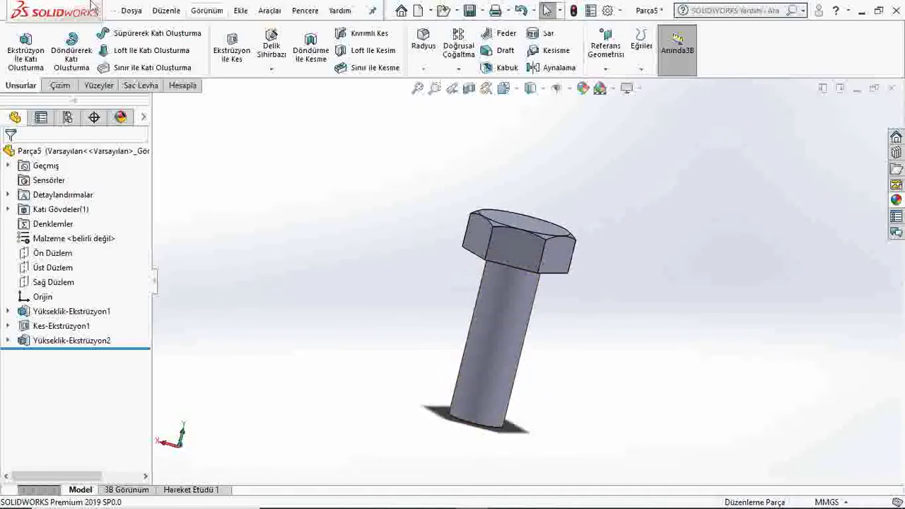
Add an M10x1.5 cosmetic thread, 26 mm deep, on the shank's bottom edge
{"action": "left_click", "coordinate": [240, 12]}
{"action": "mouse_move", "coordinate": [280, 419]}
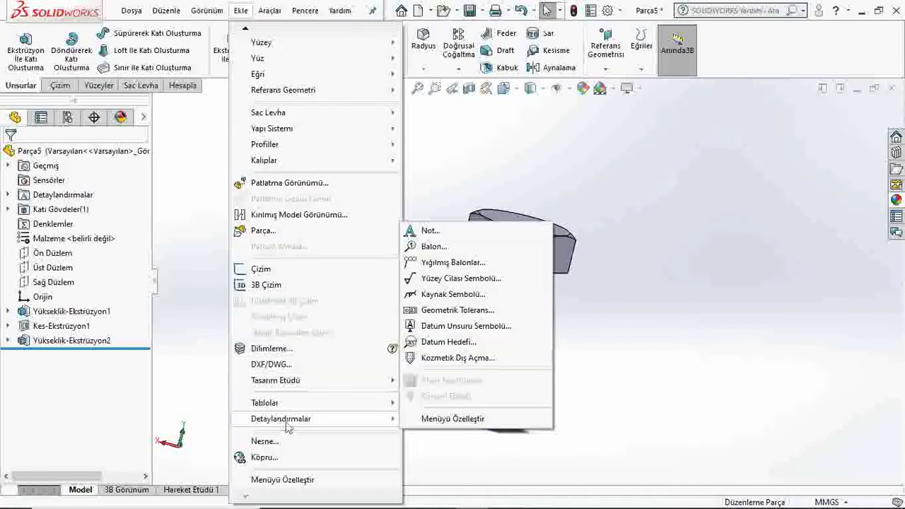
{"action": "left_click", "coordinate": [453, 358]}
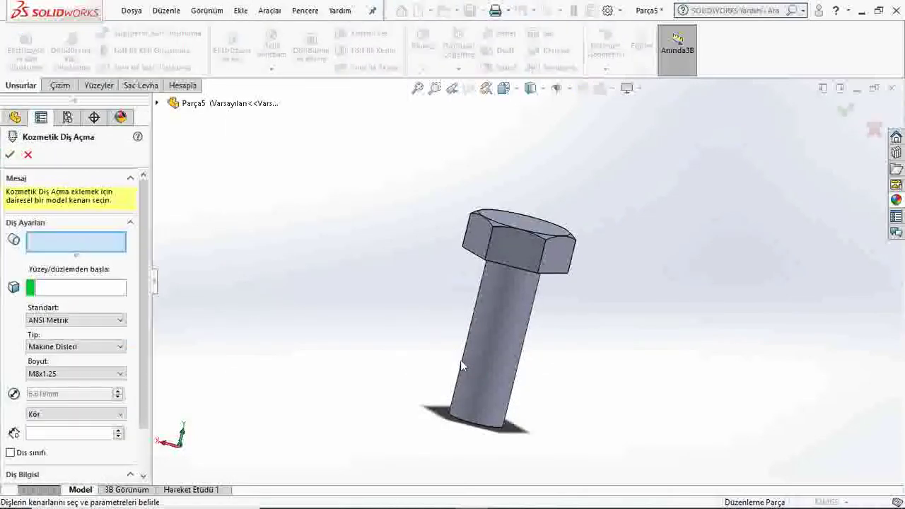
{"action": "middle_click_drag", "start_coordinate": [418, 432], "coordinate": [491, 411]}
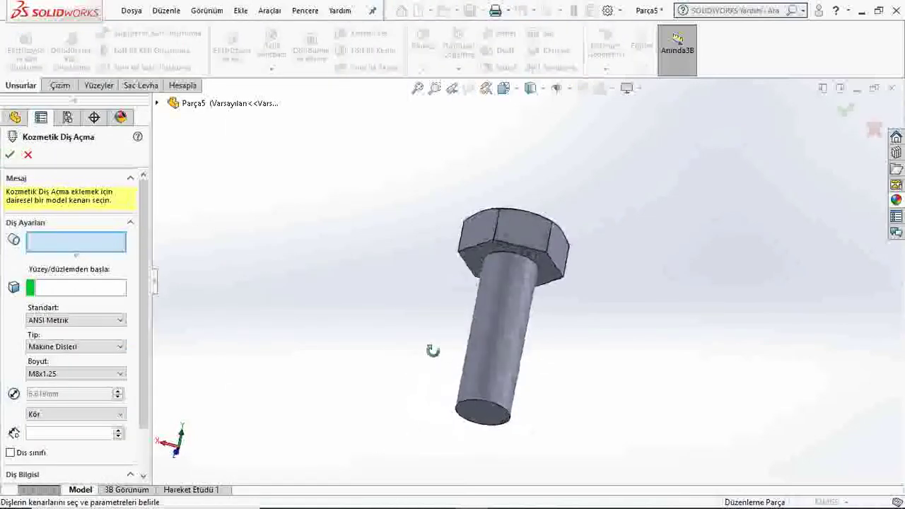
{"action": "left_click", "coordinate": [493, 418]}
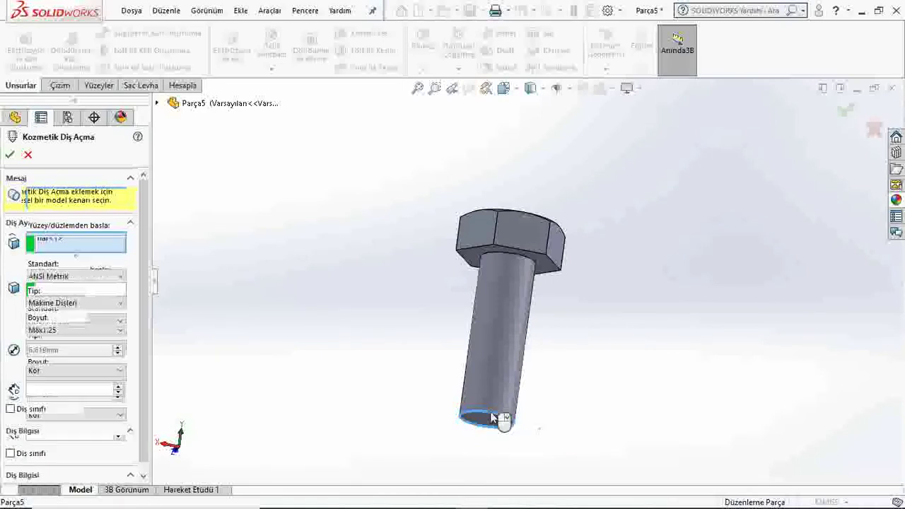
{"action": "left_click", "coordinate": [41, 332]}
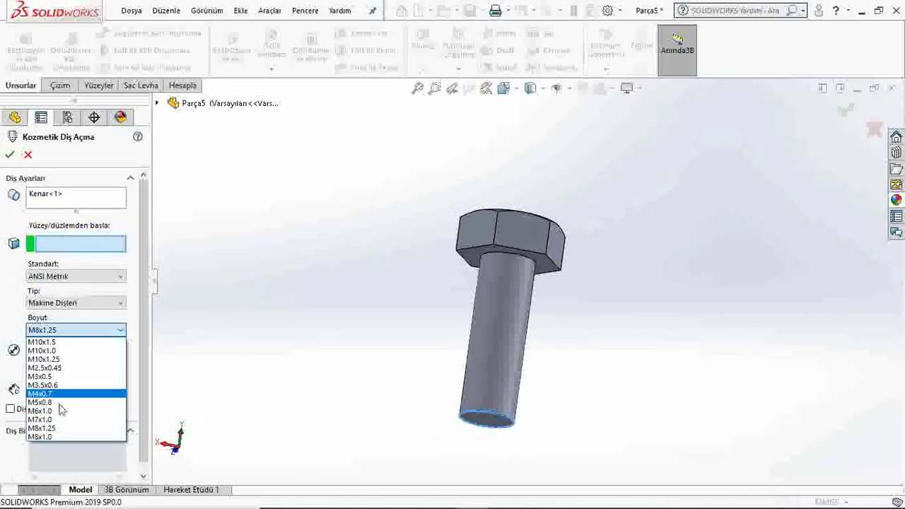
{"action": "left_click", "coordinate": [50, 345]}
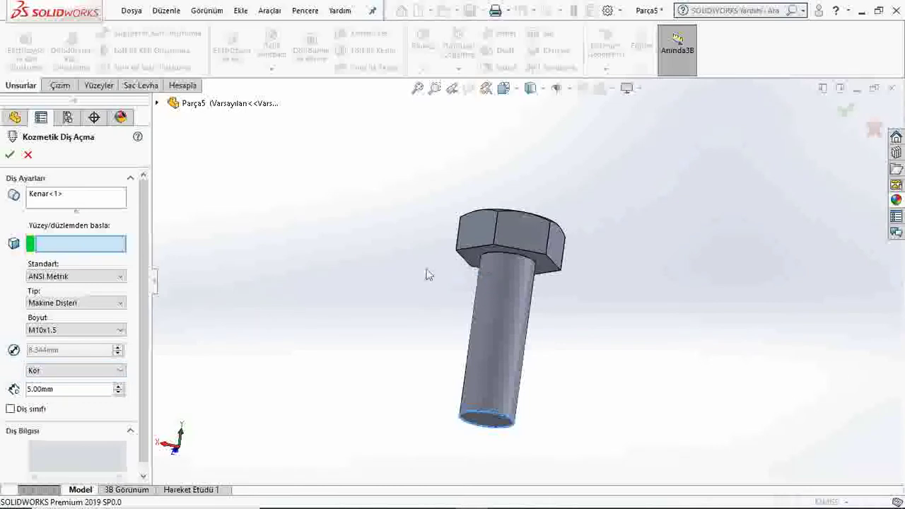
{"action": "left_click_drag", "start_coordinate": [57, 389], "coordinate": [12, 388]}
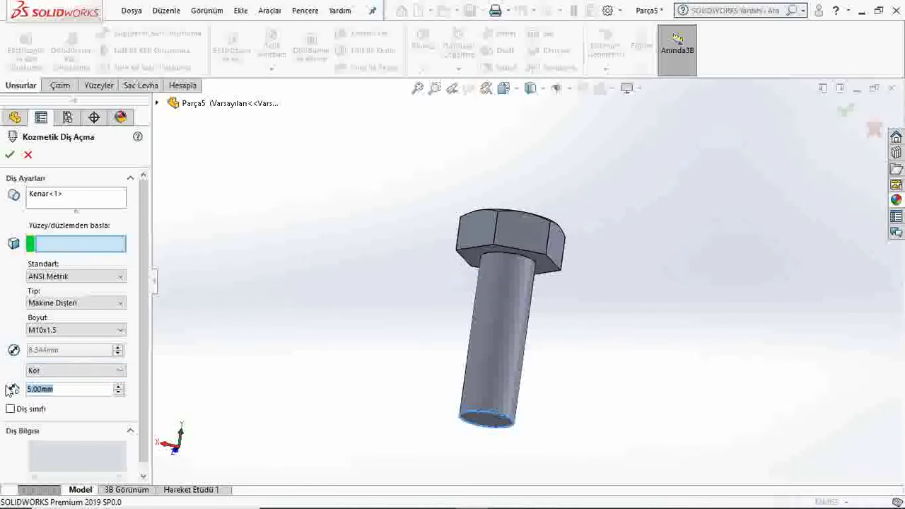
{"action": "type", "text": "26"}
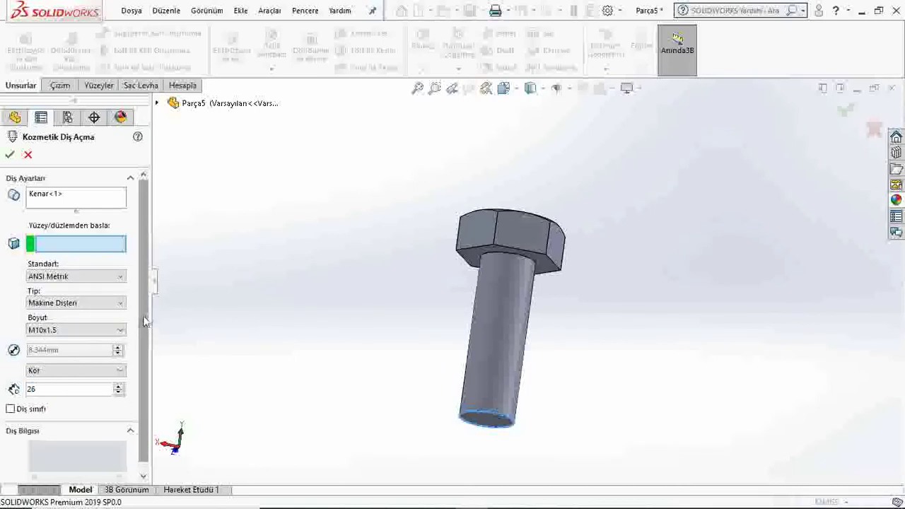
{"action": "left_click", "coordinate": [10, 156]}
{"action": "middle_click_drag", "start_coordinate": [555, 402], "coordinate": [516, 415]}
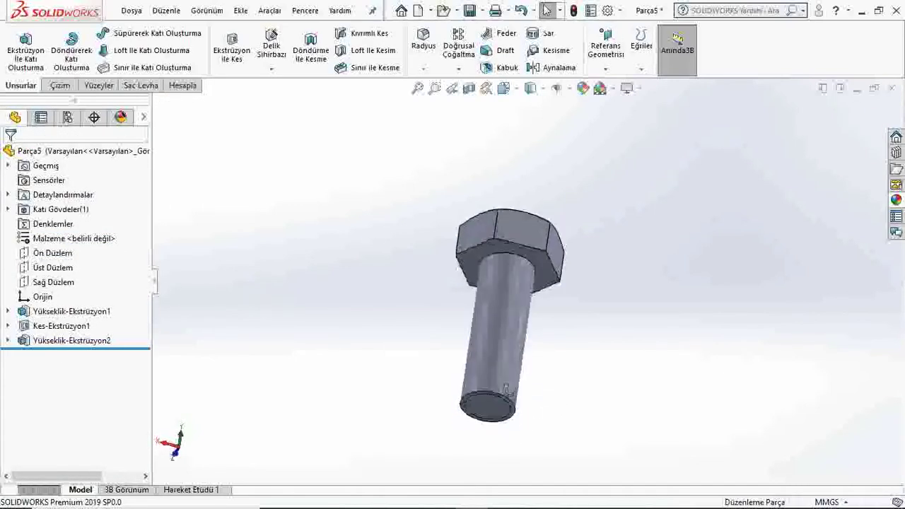
{"action": "middle_click_drag", "start_coordinate": [576, 296], "coordinate": [563, 363]}
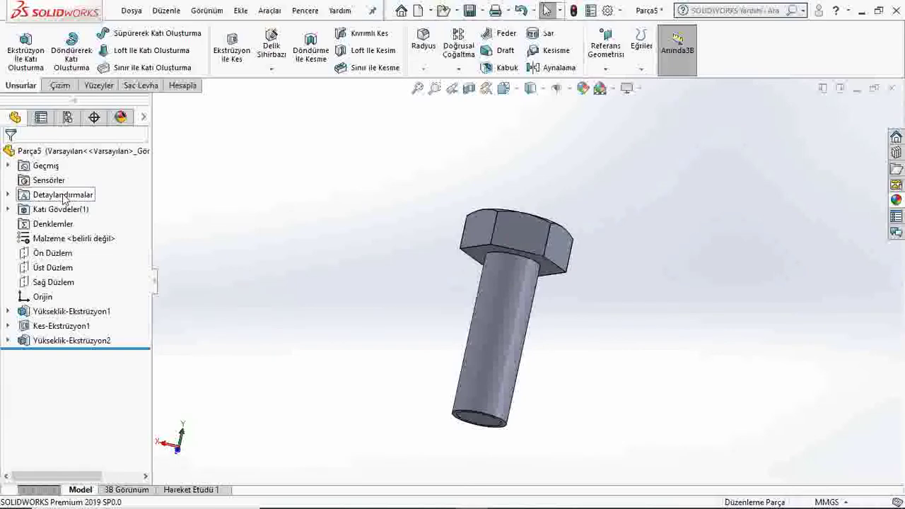
Enable Gölgeli kozmetik diş açmalar in the Annotations Details, then orbit to view threads
{"action": "right_click", "coordinate": [65, 197]}
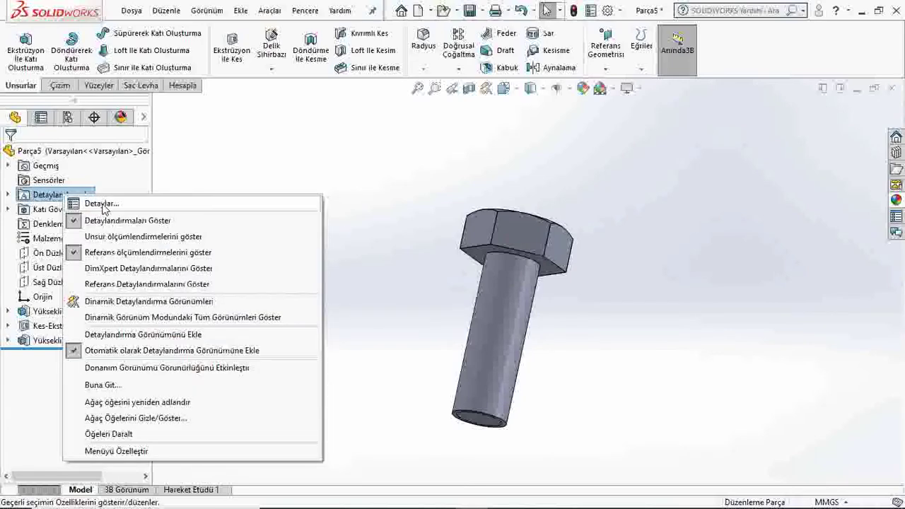
{"action": "left_click", "coordinate": [101, 204]}
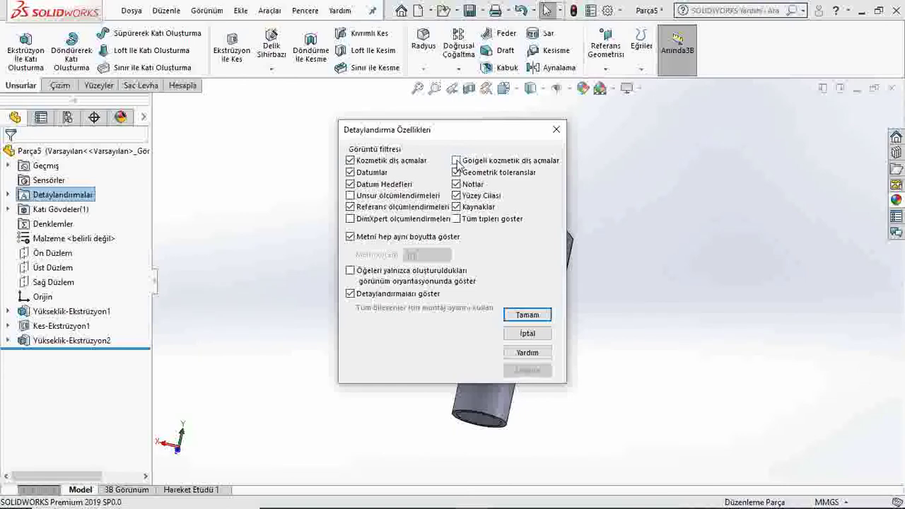
{"action": "left_click", "coordinate": [527, 315]}
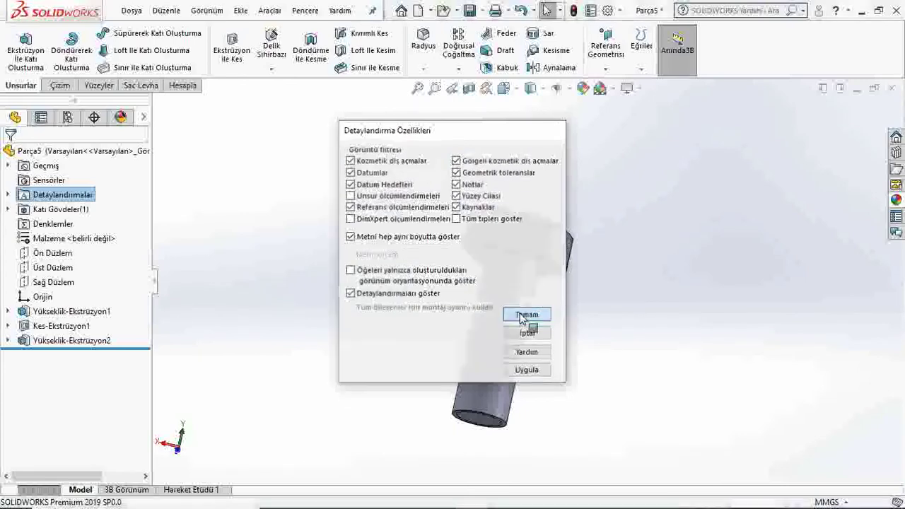
{"action": "mouse_move", "coordinate": [586, 358]}
{"action": "middle_mouse_down"}
{"action": "mouse_move", "coordinate": [440, 326]}
{"action": "mouse_move", "coordinate": [482, 241]}
{"action": "mouse_move", "coordinate": [552, 350]}
{"action": "mouse_move", "coordinate": [572, 319]}
{"action": "middle_mouse_up"}
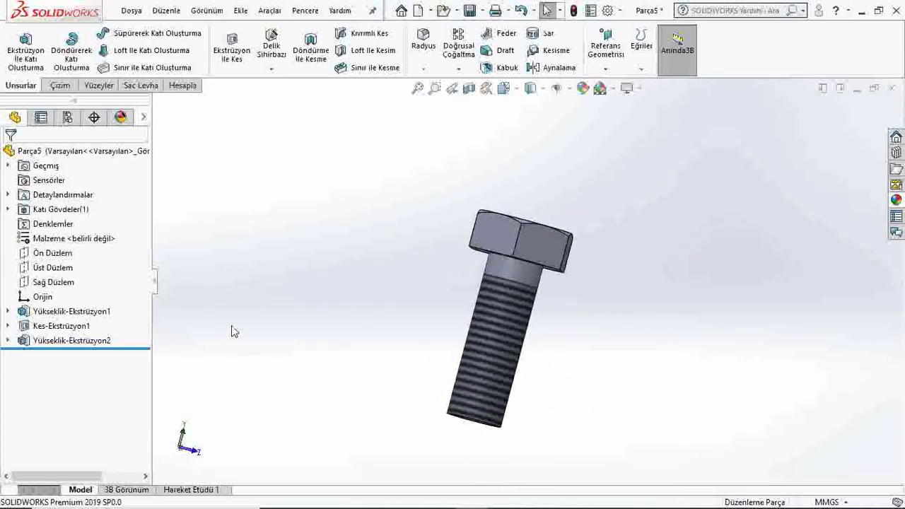
{"action": "middle_click_drag", "start_coordinate": [534, 359], "coordinate": [582, 359]}
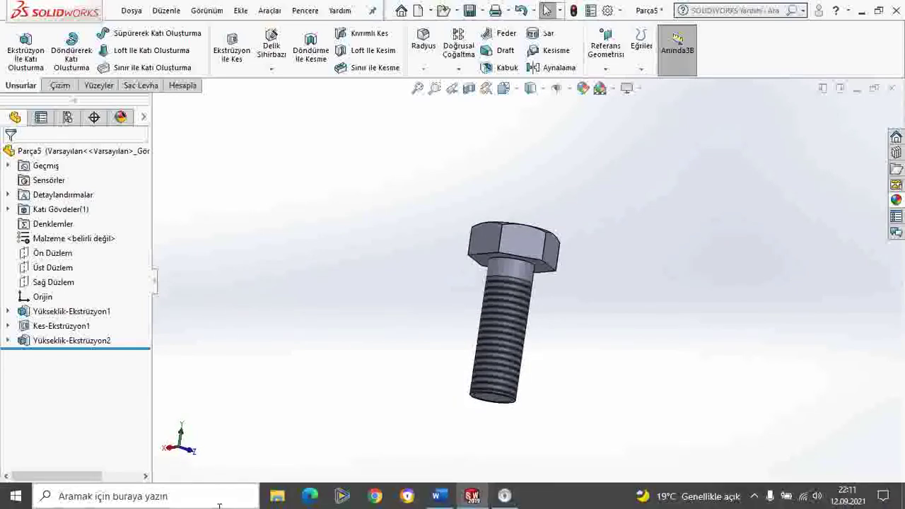
Delete Kozmetik Diş Açma1 from the feature tree
{"action": "left_click", "coordinate": [8, 340]}
{"action": "right_click", "coordinate": [58, 370]}
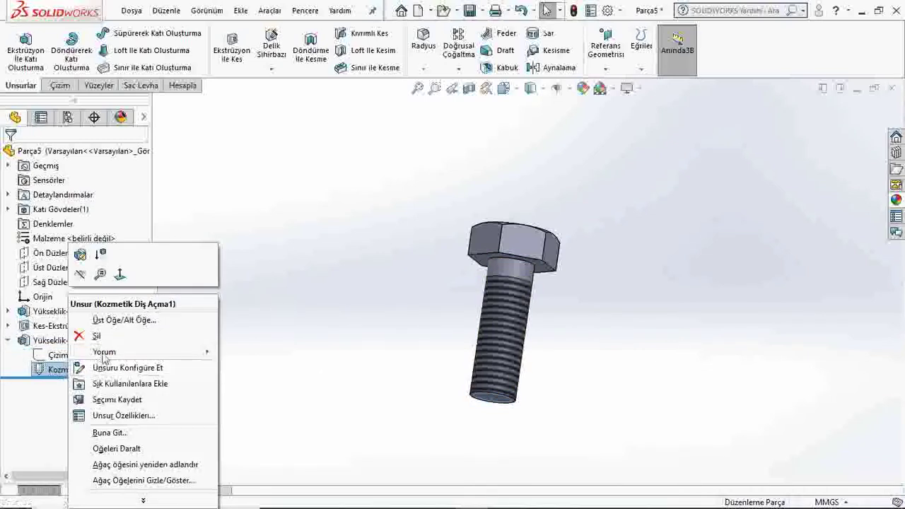
{"action": "left_click", "coordinate": [96, 336]}
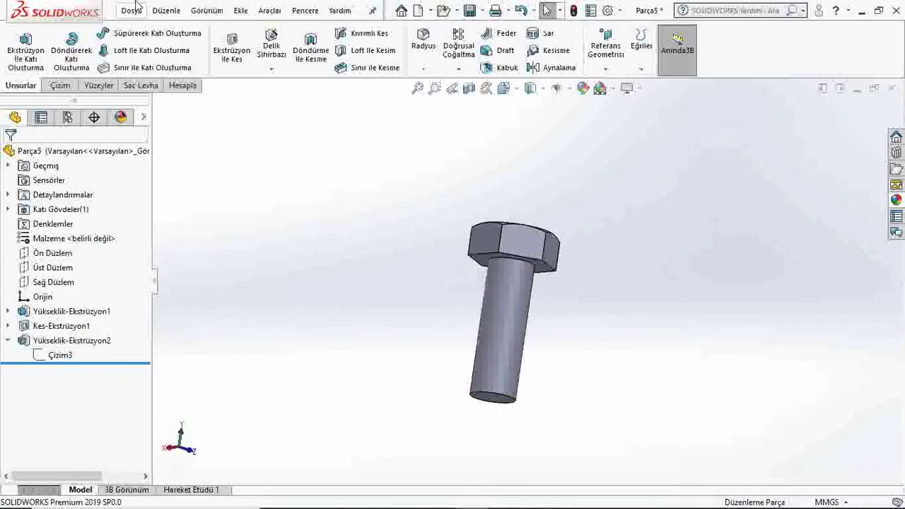
Cut a Metric Die M10x1.5 thread, Blind 26 mm, from the shank's bottom edge
{"action": "left_click", "coordinate": [271, 69]}
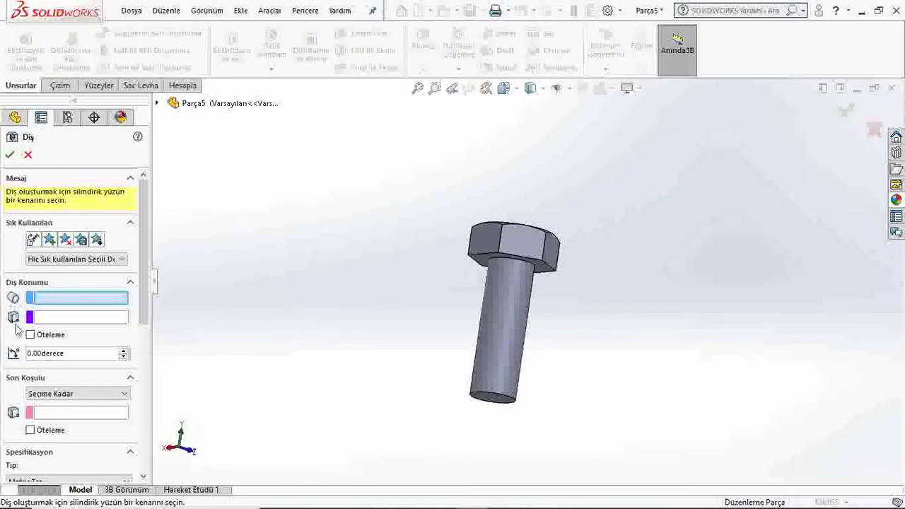
{"action": "left_click", "coordinate": [496, 398]}
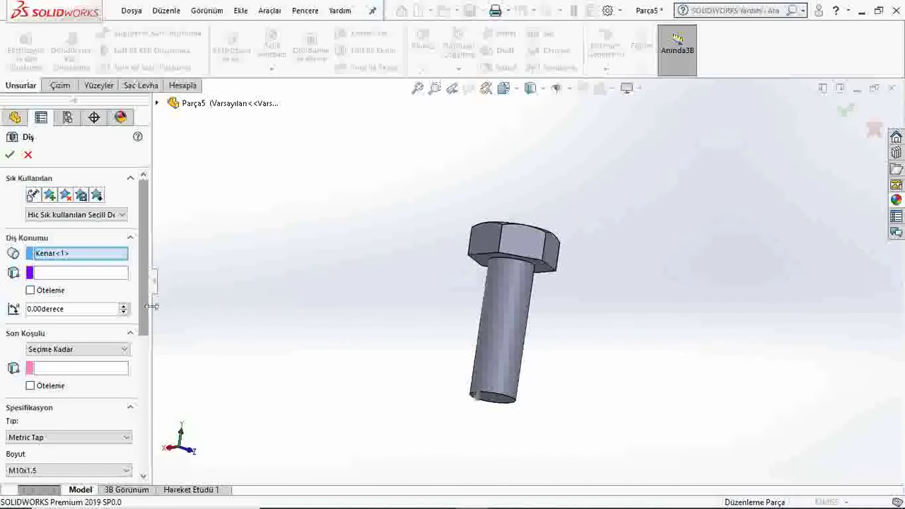
{"action": "scroll", "coordinate": [99, 319], "scroll_direction": "down", "scroll_amount": 2}
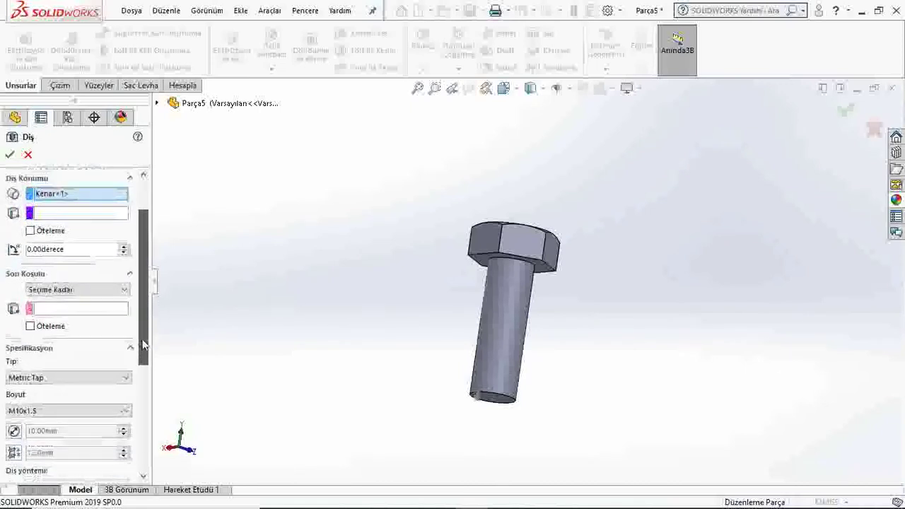
{"action": "left_click", "coordinate": [49, 382]}
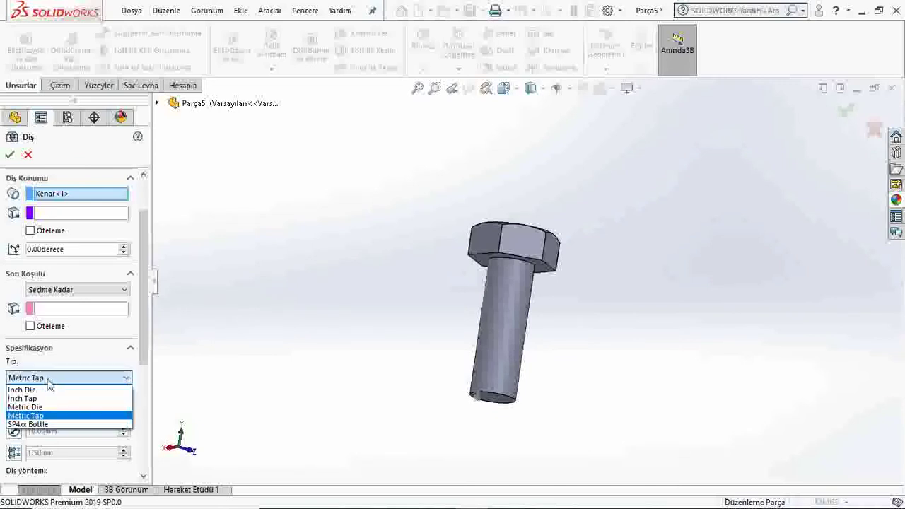
{"action": "left_click", "coordinate": [32, 407]}
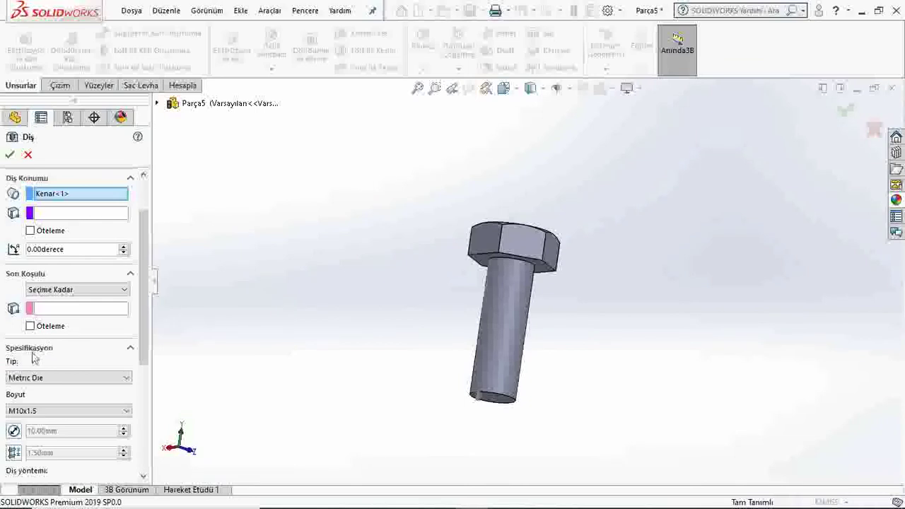
{"action": "left_click", "coordinate": [53, 292]}
{"action": "left_click", "coordinate": [49, 300]}
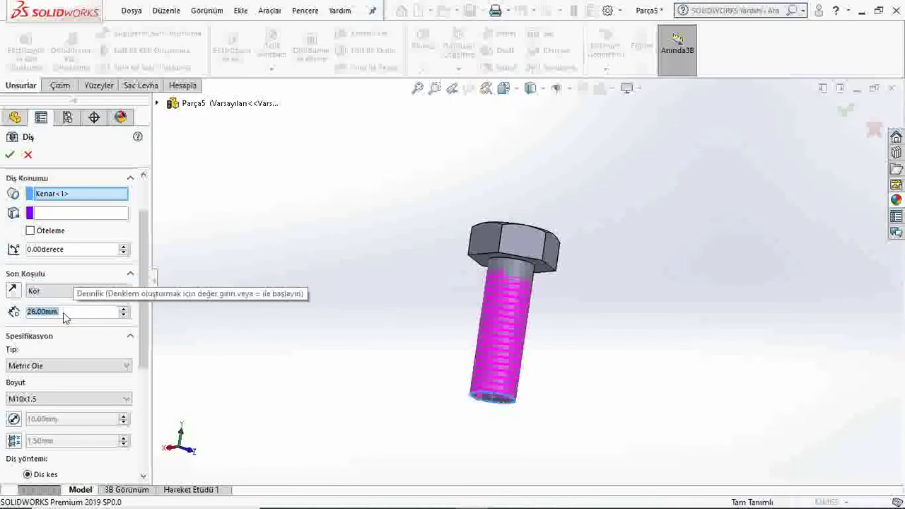
{"action": "scroll", "coordinate": [148, 276], "scroll_direction": "down", "scroll_amount": 2}
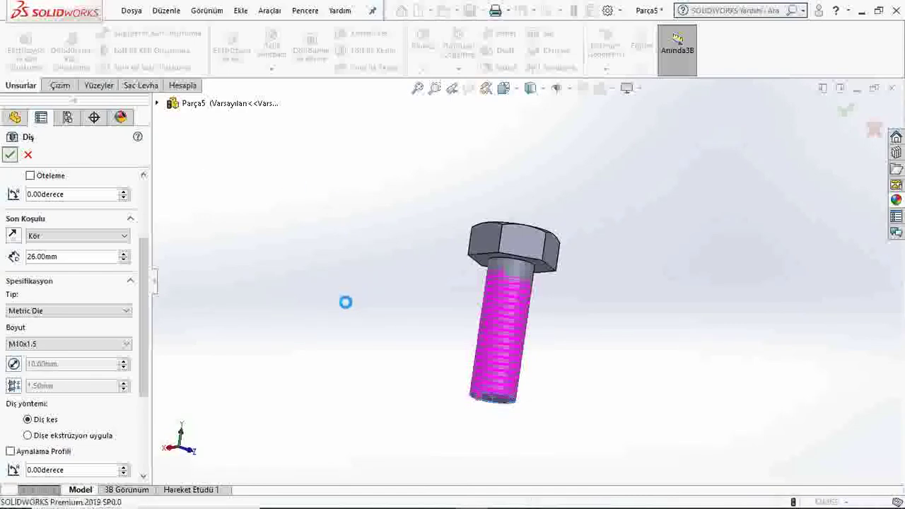
{"action": "mouse_move", "coordinate": [559, 340]}
{"action": "middle_mouse_down"}
{"action": "mouse_move", "coordinate": [459, 400]}
{"action": "mouse_move", "coordinate": [559, 313]}
{"action": "mouse_move", "coordinate": [599, 370]}
{"action": "mouse_move", "coordinate": [622, 360]}
{"action": "mouse_move", "coordinate": [537, 345]}
{"action": "mouse_move", "coordinate": [430, 307]}
{"action": "mouse_move", "coordinate": [455, 262]}
{"action": "middle_mouse_up"}
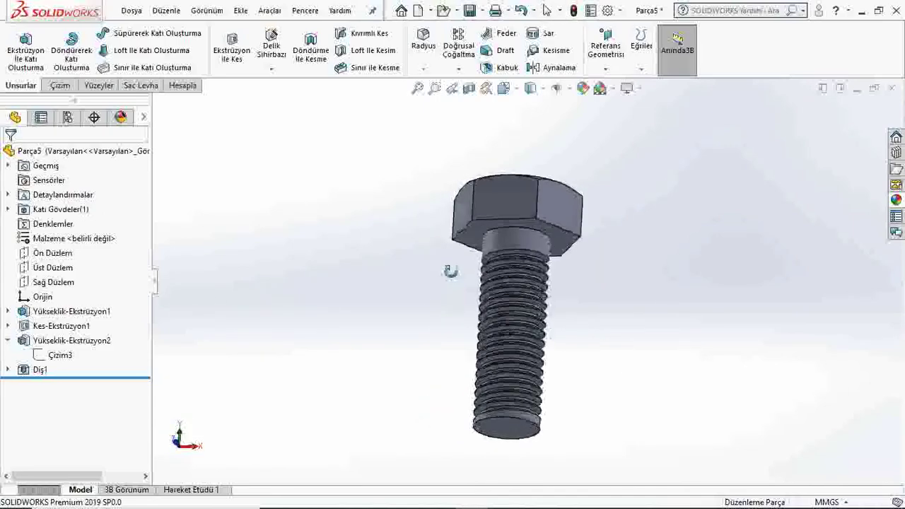
Add a 0.5 mm × 45° chamfer (Pah1) to the threaded shank's tip edge
{"action": "left_click", "coordinate": [423, 69]}
{"action": "left_click", "coordinate": [428, 98]}
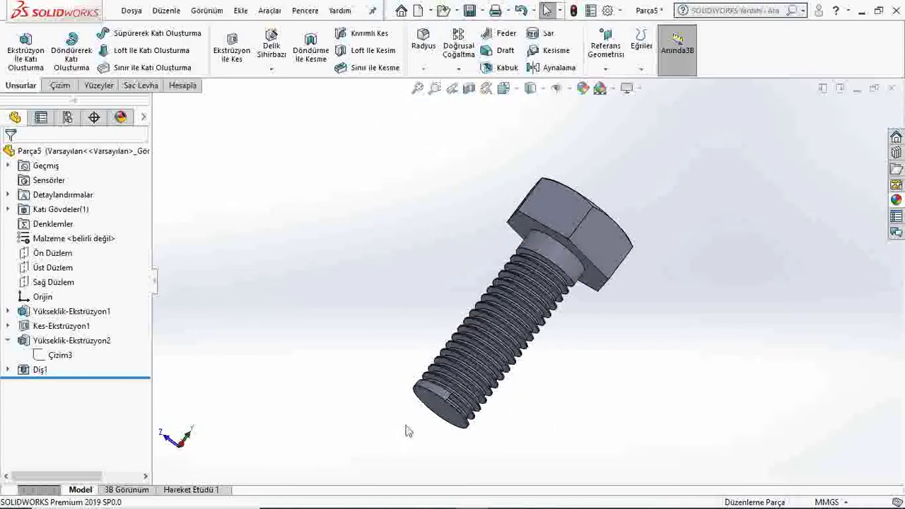
{"action": "left_click", "coordinate": [435, 400]}
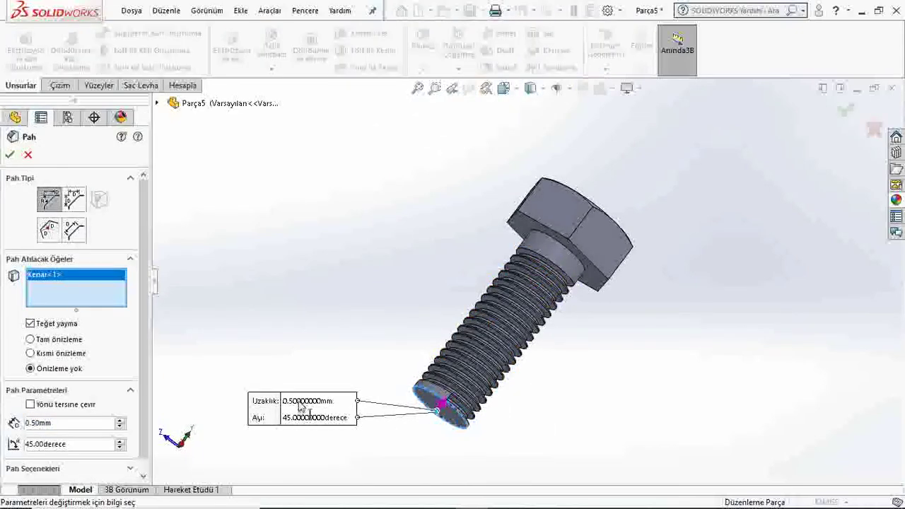
{"action": "left_click", "coordinate": [9, 155]}
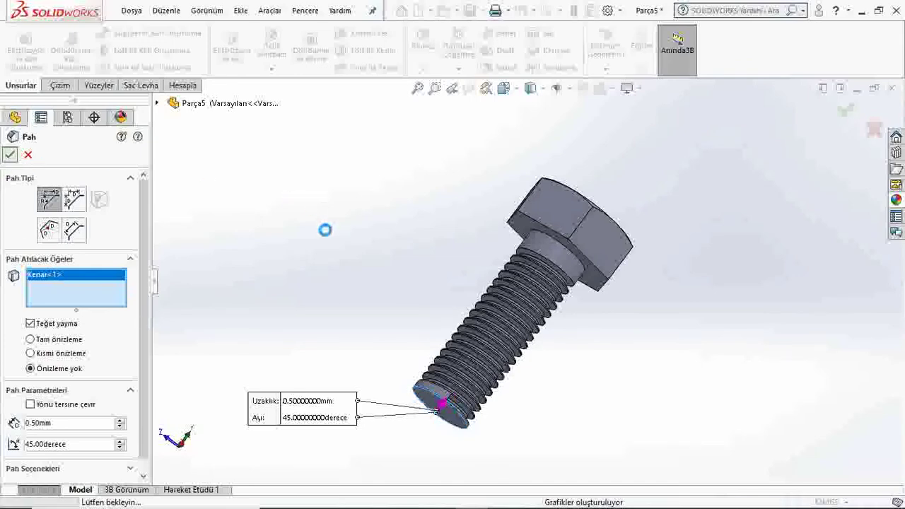
{"action": "mouse_move", "coordinate": [316, 266]}
{"action": "middle_mouse_down"}
{"action": "mouse_move", "coordinate": [441, 412]}
{"action": "mouse_move", "coordinate": [360, 368]}
{"action": "mouse_move", "coordinate": [220, 343]}
{"action": "mouse_move", "coordinate": [423, 201]}
{"action": "mouse_move", "coordinate": [358, 170]}
{"action": "mouse_move", "coordinate": [367, 259]}
{"action": "mouse_move", "coordinate": [659, 370]}
{"action": "mouse_move", "coordinate": [587, 315]}
{"action": "mouse_move", "coordinate": [550, 370]}
{"action": "mouse_move", "coordinate": [541, 350]}
{"action": "mouse_move", "coordinate": [600, 234]}
{"action": "mouse_move", "coordinate": [570, 359]}
{"action": "mouse_move", "coordinate": [456, 401]}
{"action": "mouse_move", "coordinate": [514, 338]}
{"action": "middle_mouse_up"}
{"action": "middle_click_drag", "start_coordinate": [570, 318], "coordinate": [482, 397]}
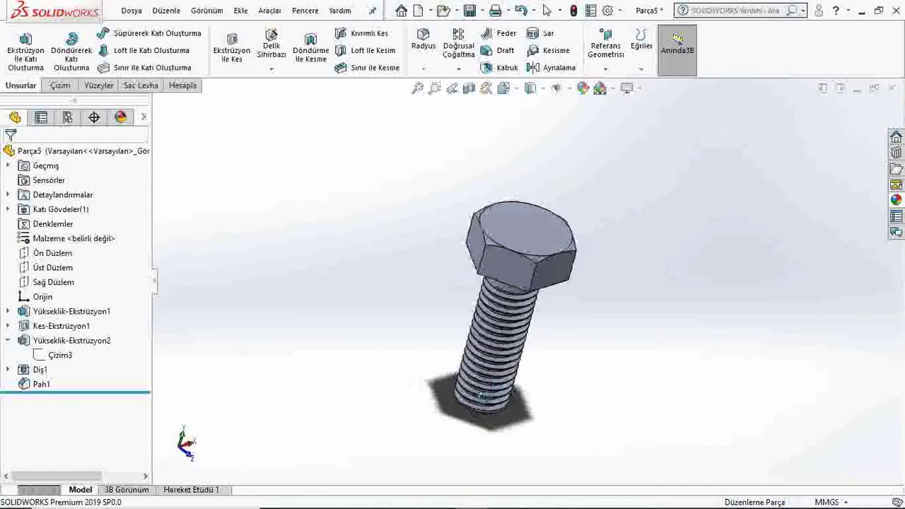